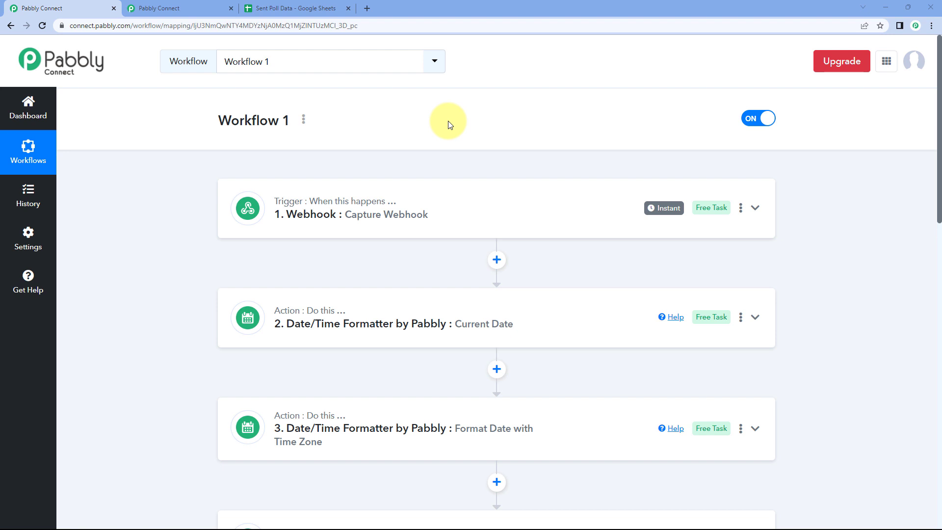
# Review Workflow 1's steps and glance at the Sent Poll Data spreadsheet.
pyautogui.scroll(-5, 206, 194)
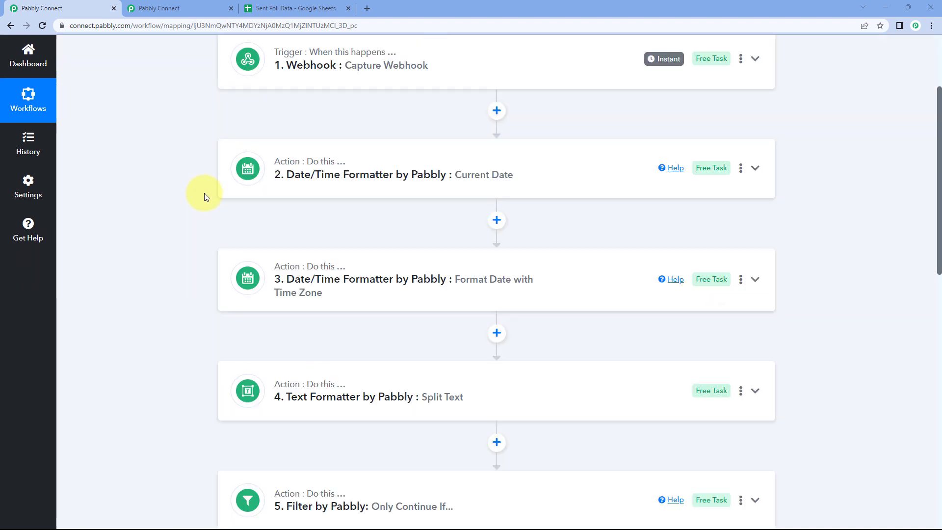
pyautogui.scroll(-4, 208, 196)
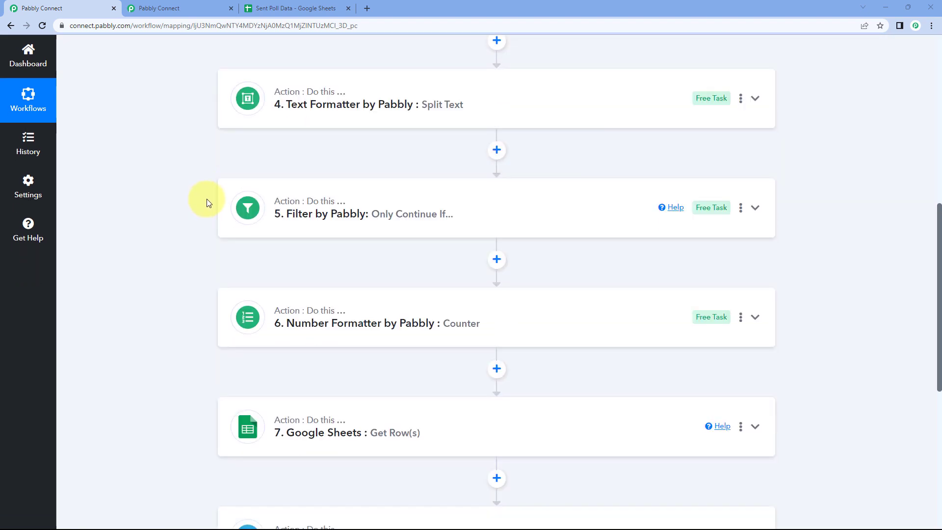
pyautogui.scroll(-6, 206, 198)
pyautogui.scroll(-1, 206, 197)
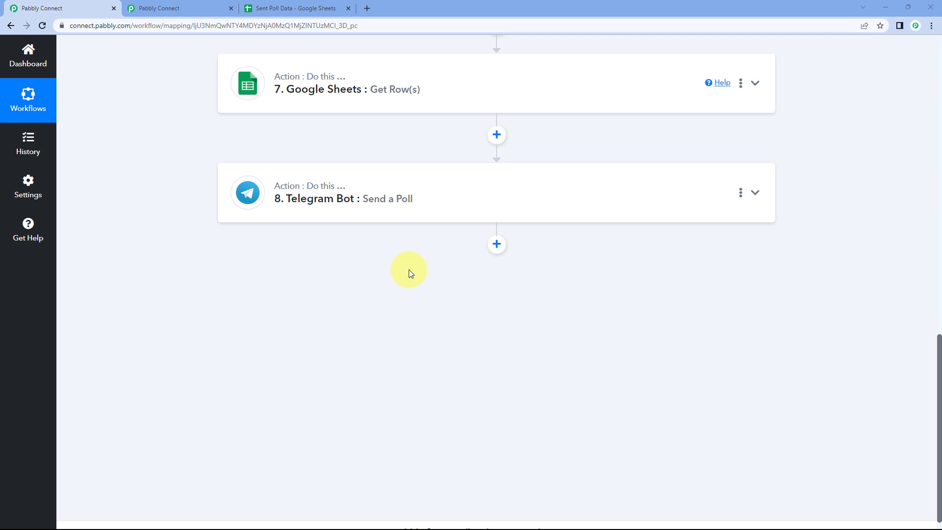
pyautogui.scroll(12, 427, 250)
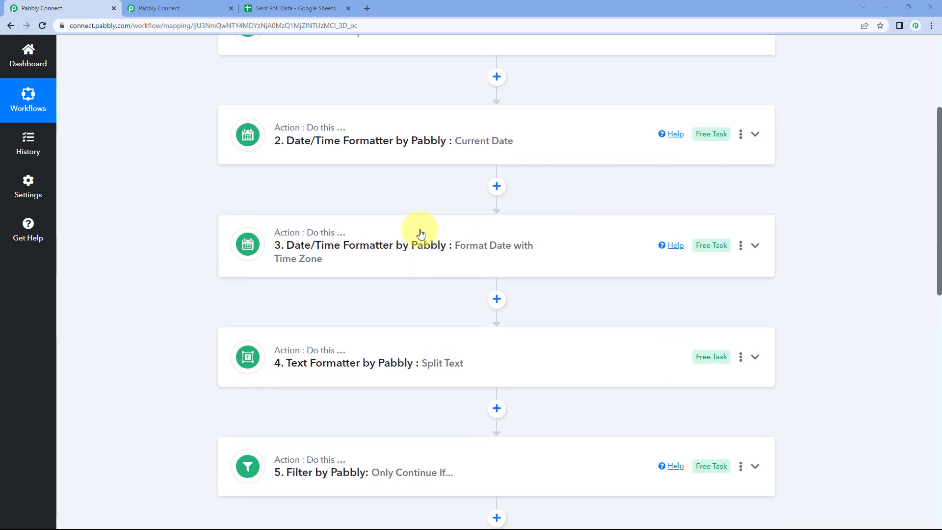
pyautogui.scroll(4, 421, 233)
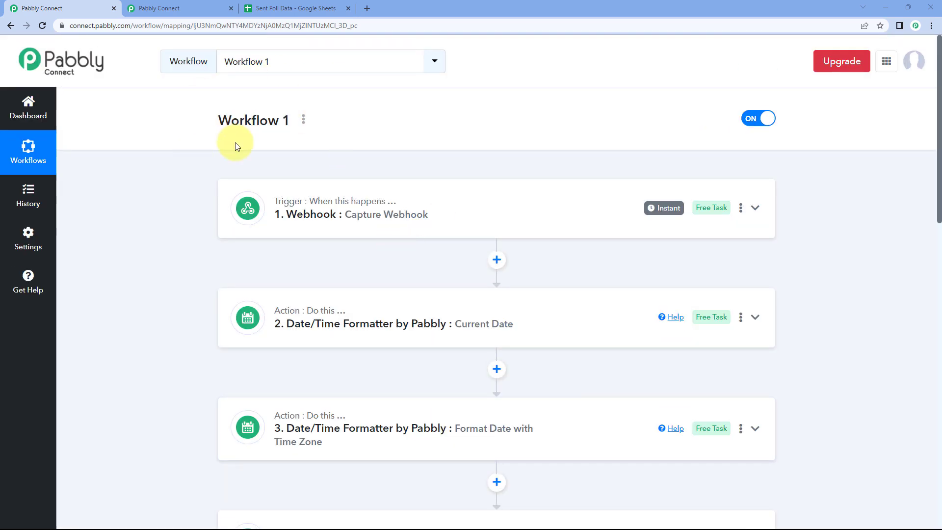
pyautogui.scroll(-2, 337, 141)
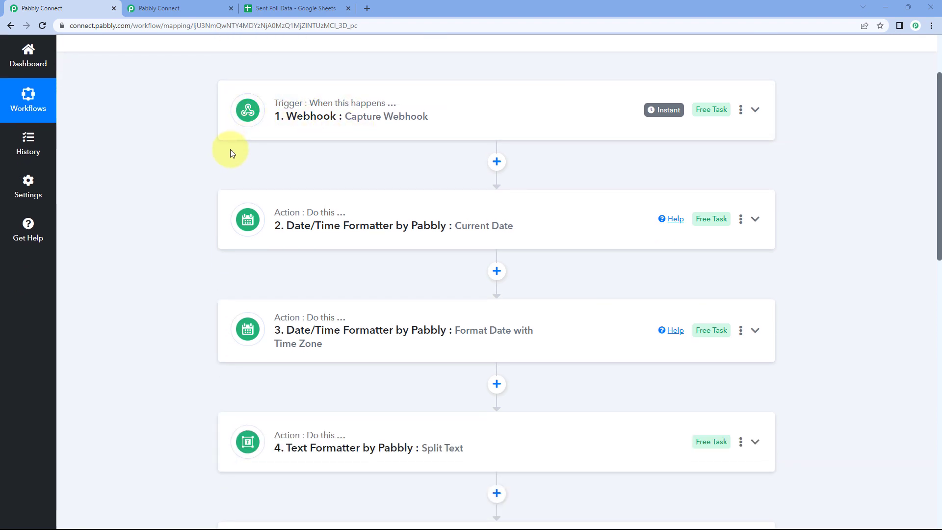
pyautogui.scroll(-9, 230, 149)
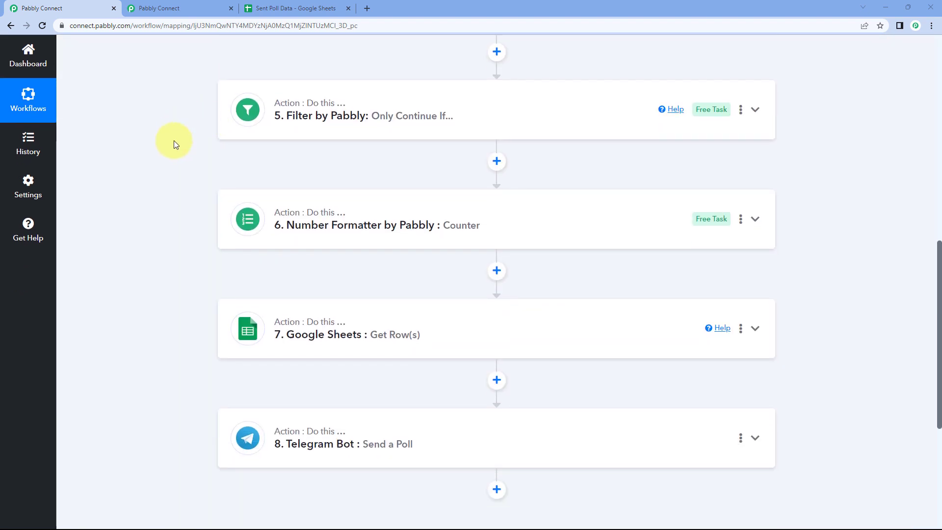
pyautogui.scroll(-3, 191, 137)
pyautogui.scroll(-2, 187, 174)
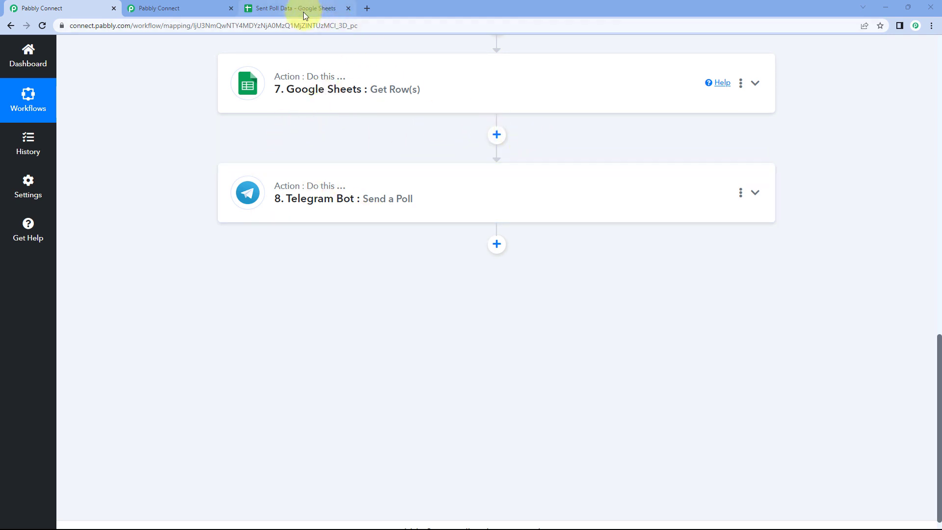
pyautogui.click(293, 5)
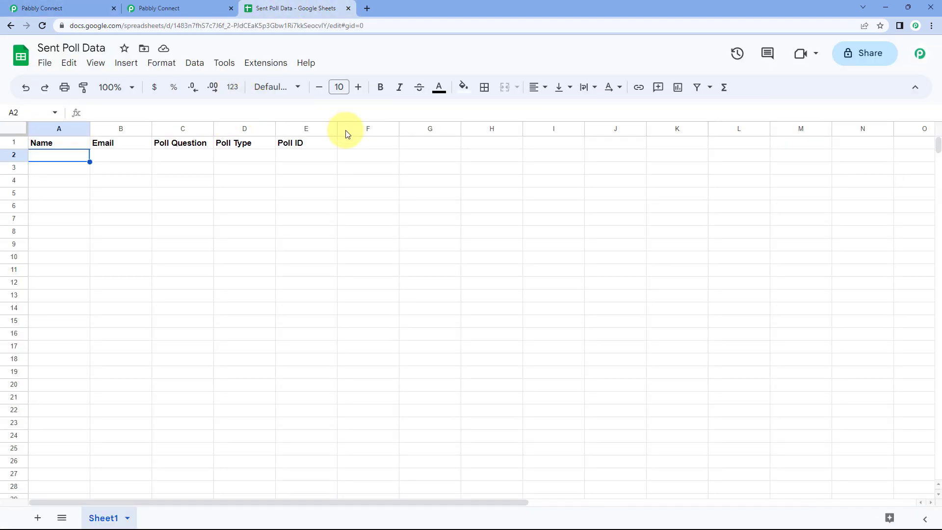
pyautogui.click(98, 8)
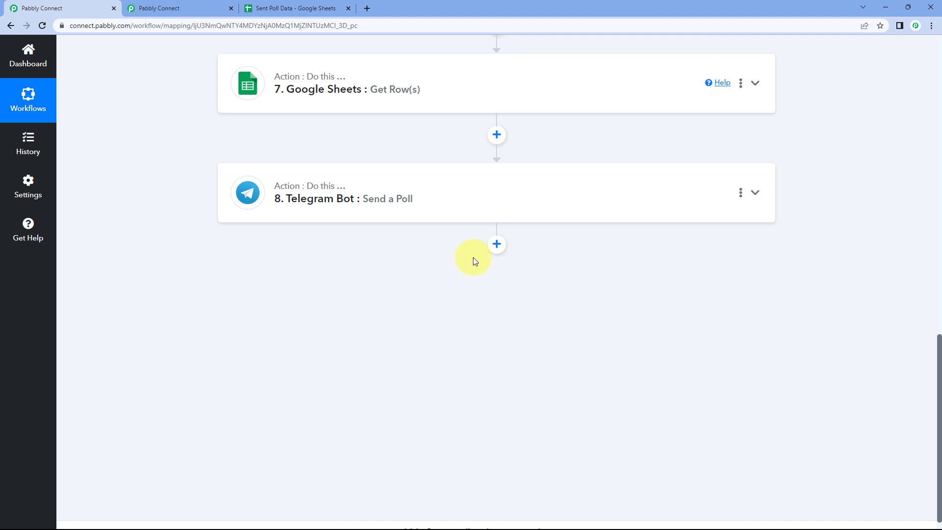
# Add a new step below Telegram Bot using the Data Forwarder app.
pyautogui.click(496, 245)
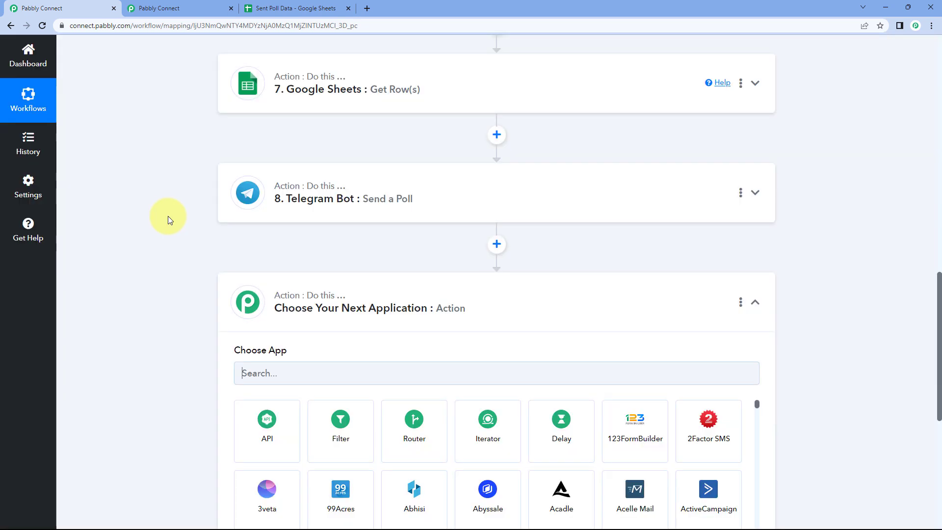
pyautogui.click(158, 8)
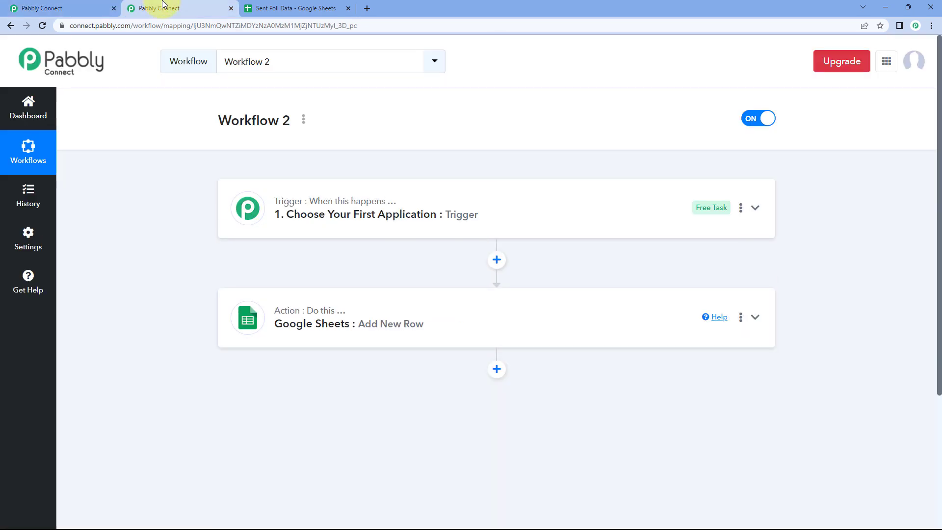
pyautogui.click(52, 8)
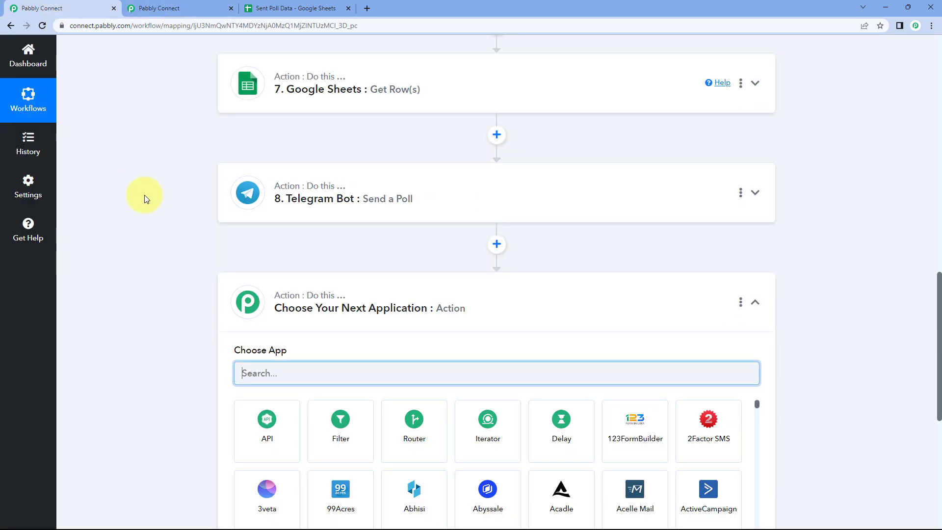
pyautogui.scroll(-2, 134, 202)
pyautogui.write('Data')
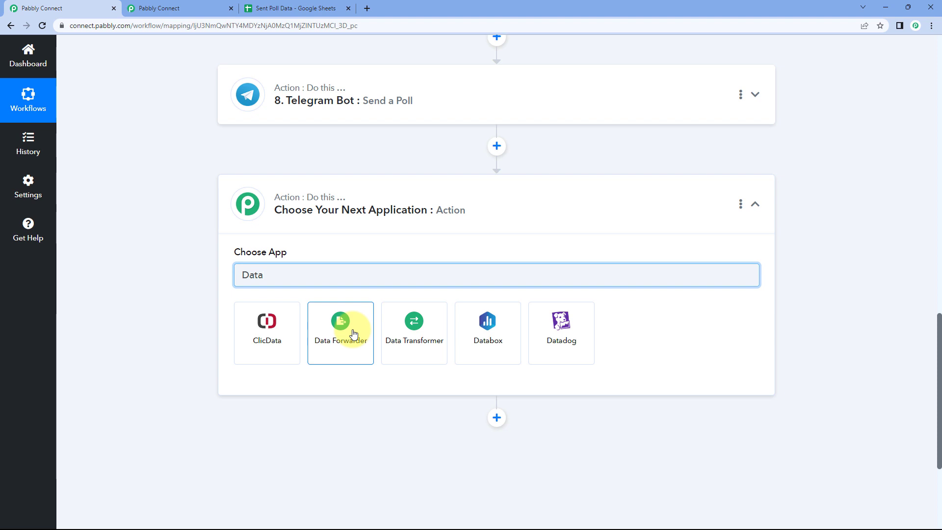
pyautogui.click(354, 334)
# Set the action event to Forward Custom Data, connect, and bring up Workflow 2's trigger app choices.
pyautogui.scroll(-2, 179, 294)
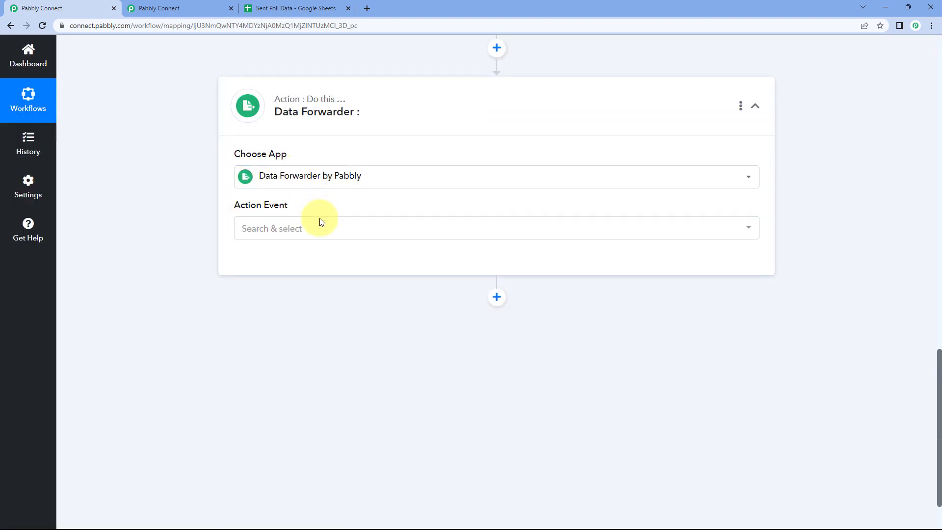
pyautogui.click(320, 224)
pyautogui.scroll(-1, 192, 235)
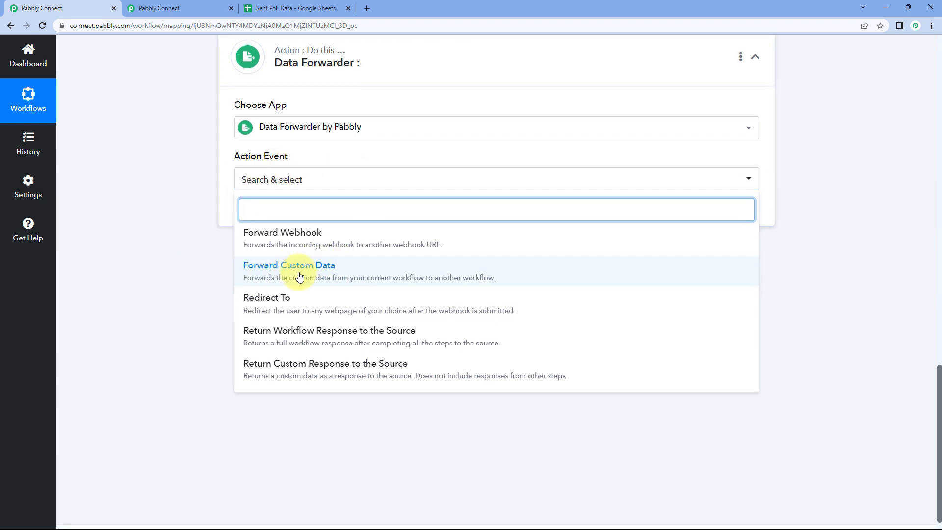
pyautogui.click(343, 270)
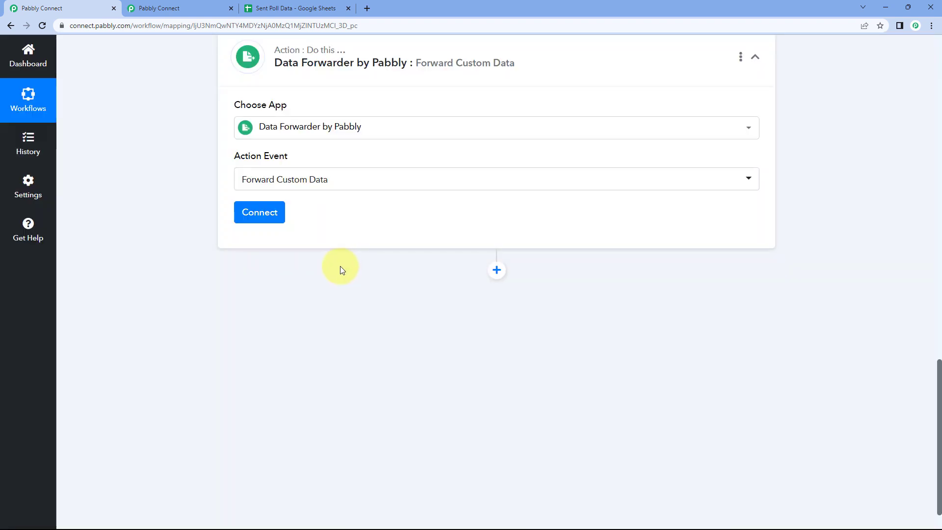
pyautogui.click(265, 211)
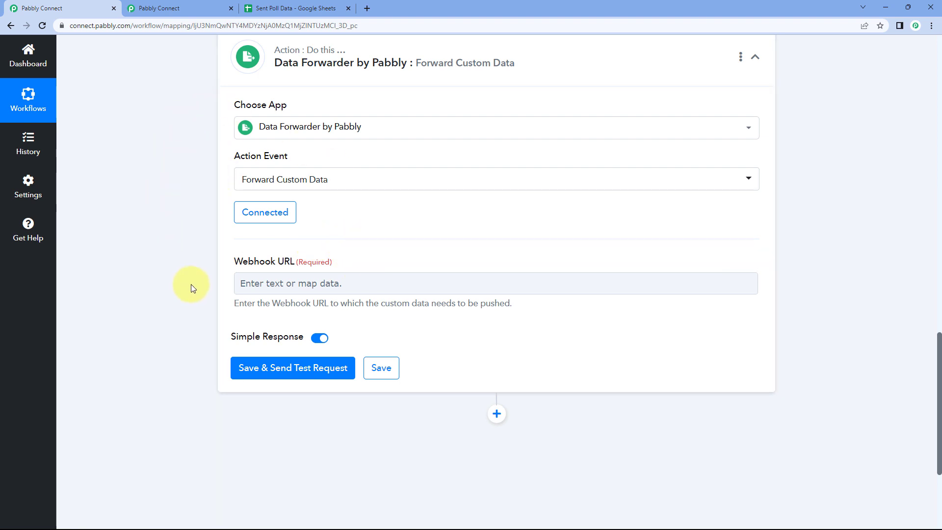
pyautogui.click(191, 6)
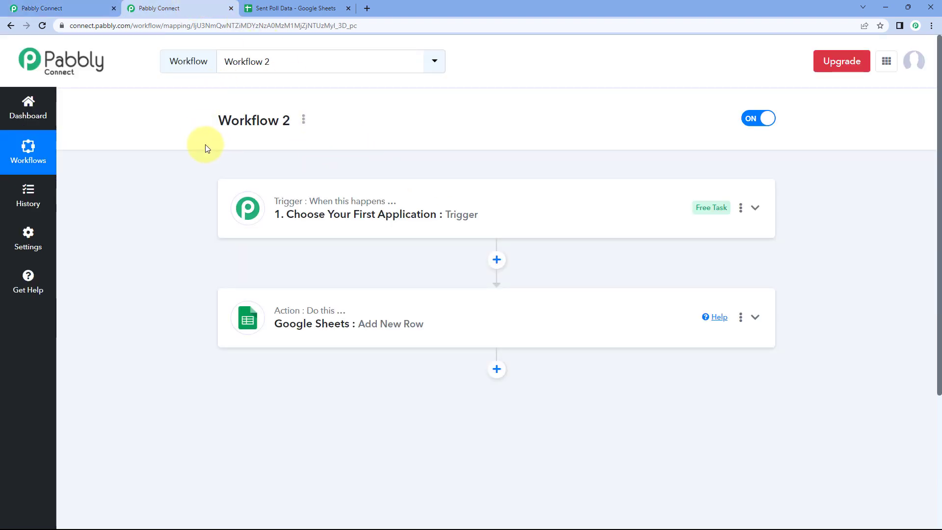
pyautogui.click(431, 200)
# Make Workflow 2's trigger a Webhook, copy its webhook URL, and return to Workflow 1.
pyautogui.scroll(-2, 177, 181)
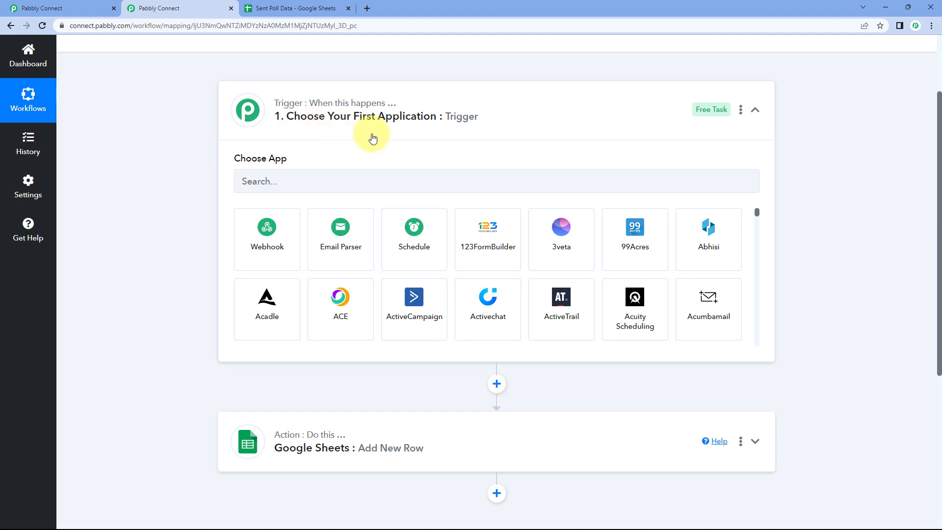
pyautogui.click(264, 241)
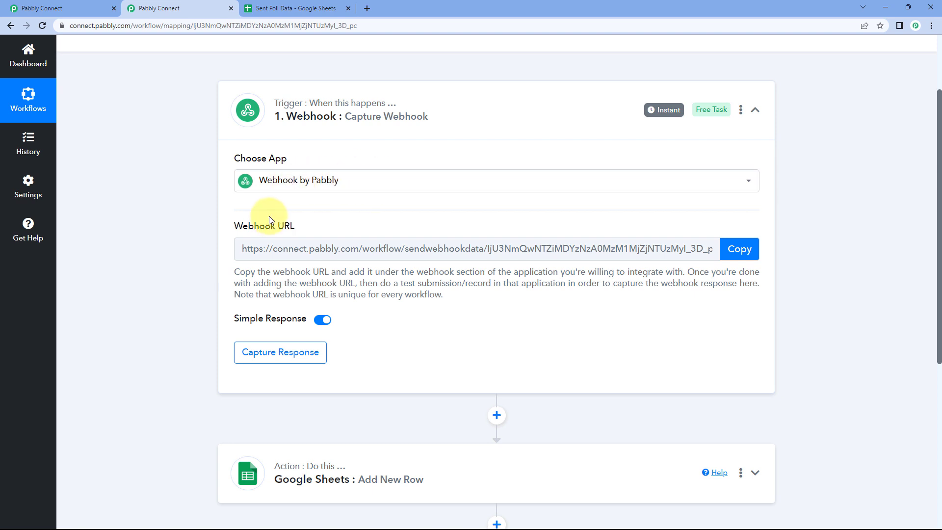
pyautogui.click(739, 249)
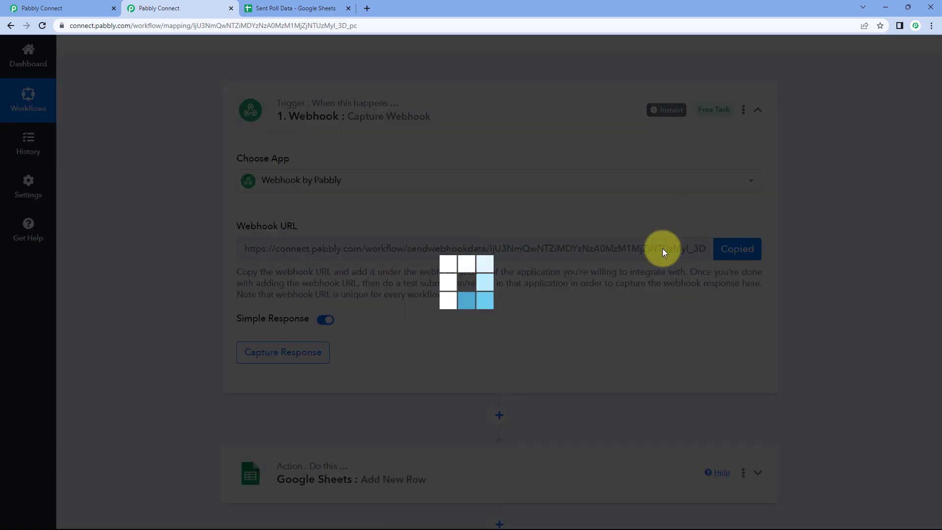
pyautogui.click(89, 9)
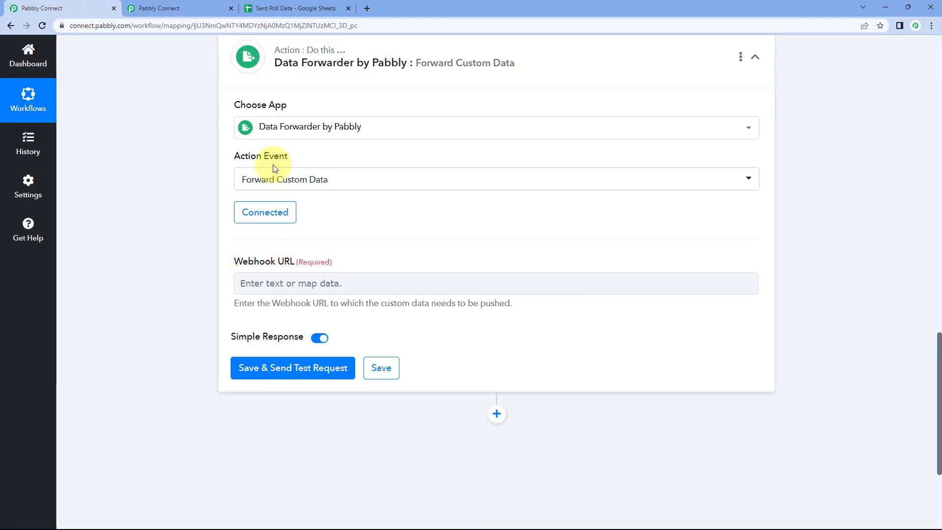
# Paste Workflow 2's webhook URL into the Data Forwarder and add a blank Label/Value pair.
pyautogui.click(279, 281)
pyautogui.rightClick(278, 281)
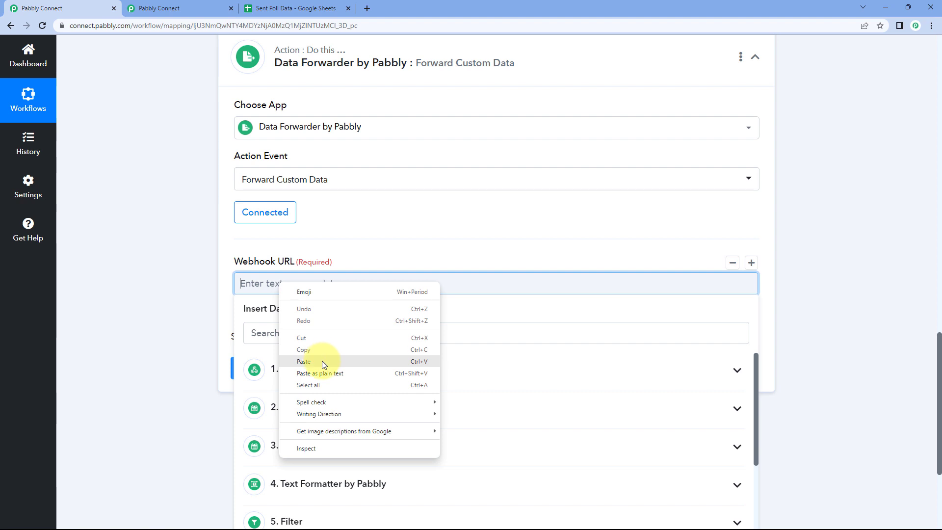
pyautogui.click(304, 361)
pyautogui.click(347, 230)
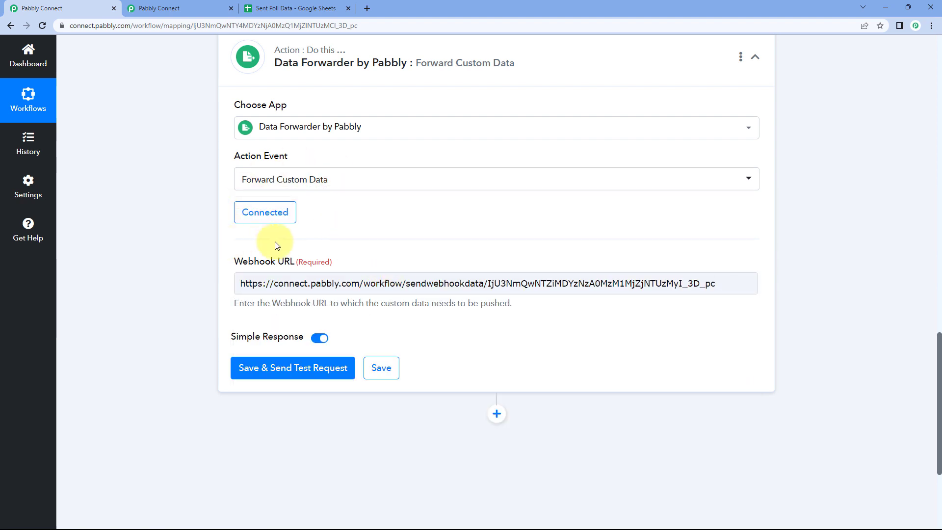
pyautogui.scroll(-1, 206, 231)
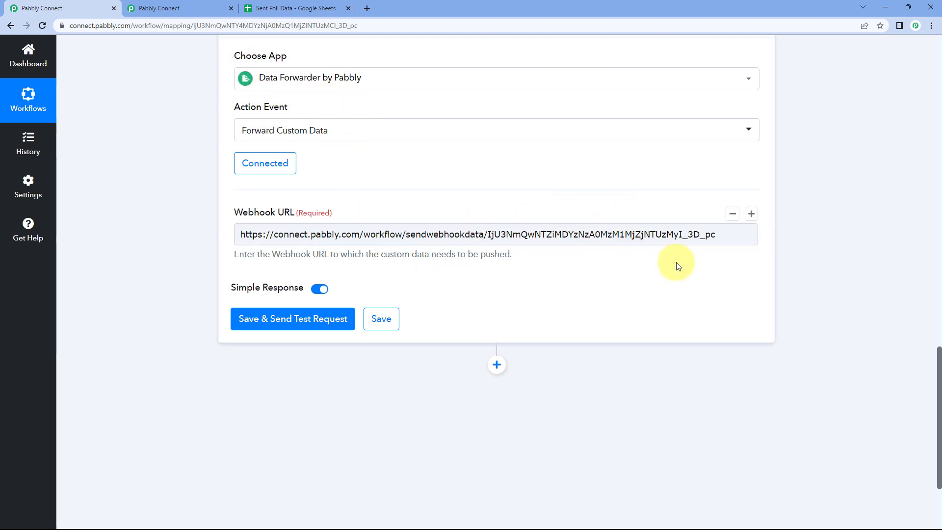
pyautogui.click(751, 214)
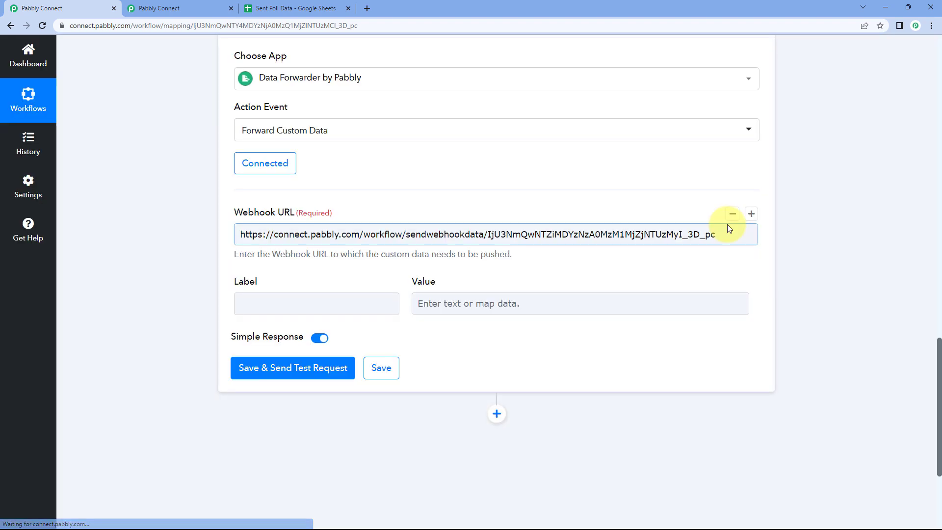
pyautogui.scroll(-1, 304, 267)
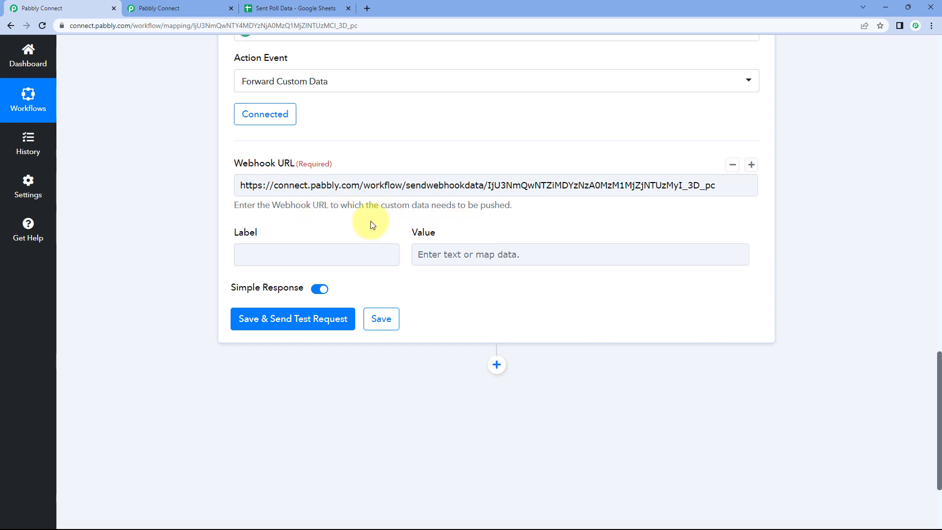
# Expand Workflow 1's Webhook trigger step.
pyautogui.click(162, 9)
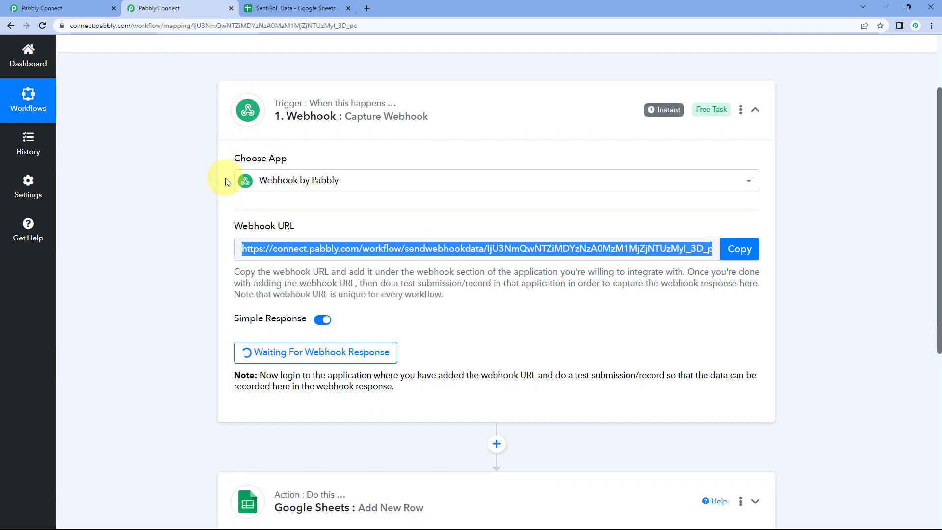
pyautogui.click(101, 6)
pyautogui.scroll(15, 187, 206)
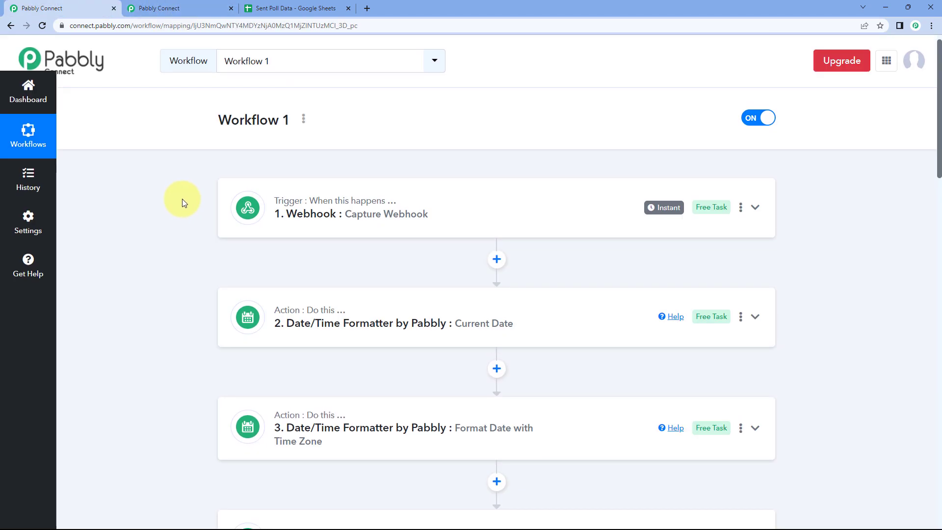
pyautogui.click(290, 221)
pyautogui.scroll(-5, 168, 223)
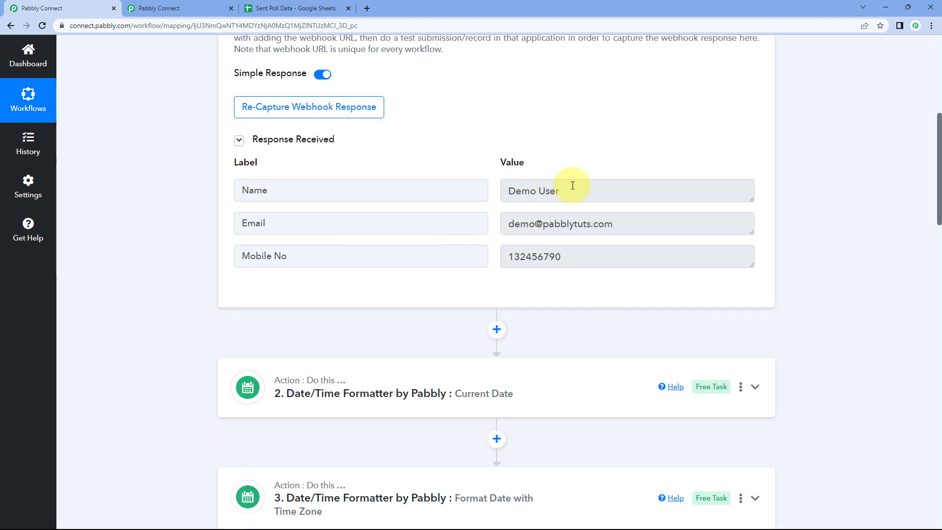
# Review the captured Name, Email and Mobile No values, comparing against Workflow 2.
pyautogui.click(540, 184)
pyautogui.moveTo(561, 189); pyautogui.dragTo(478, 185)
pyautogui.moveTo(623, 226); pyautogui.dragTo(504, 230)
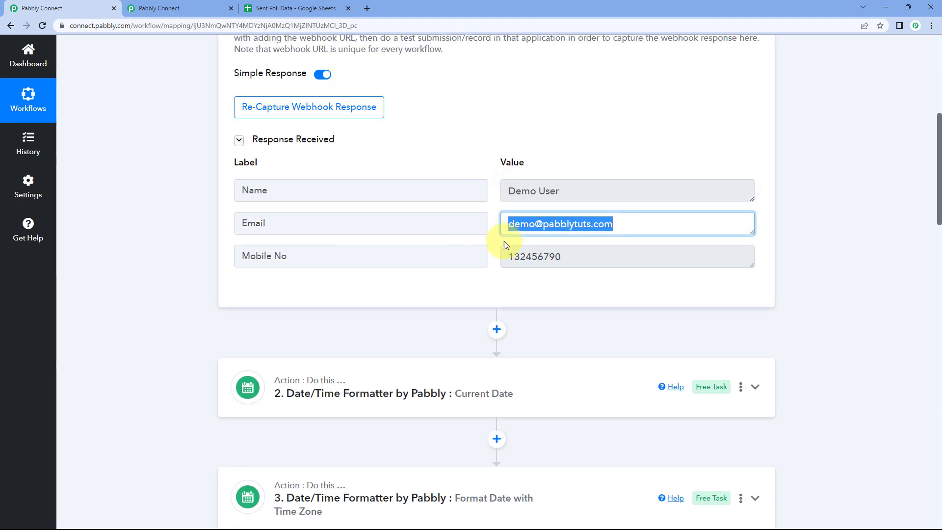
pyautogui.moveTo(564, 260); pyautogui.dragTo(494, 256)
pyautogui.click(492, 240)
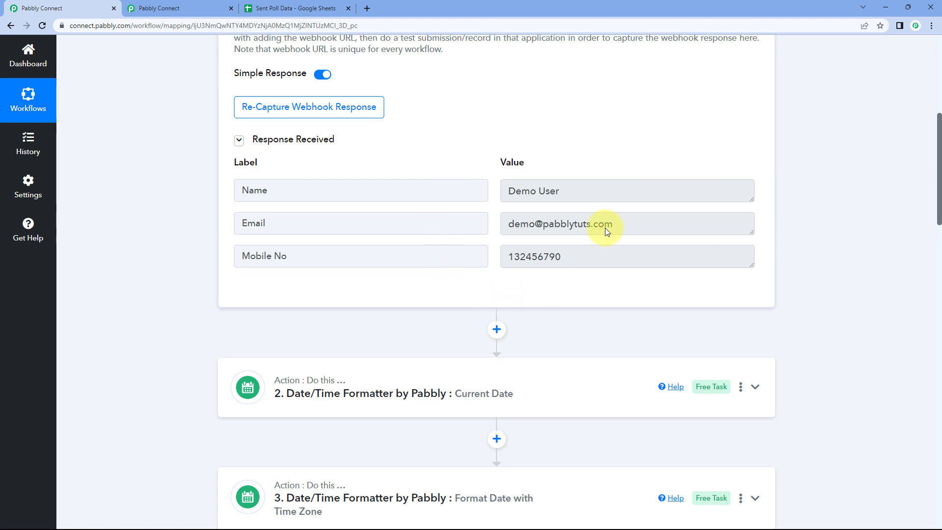
pyautogui.moveTo(506, 193); pyautogui.dragTo(555, 189)
pyautogui.moveTo(501, 219); pyautogui.dragTo(651, 218)
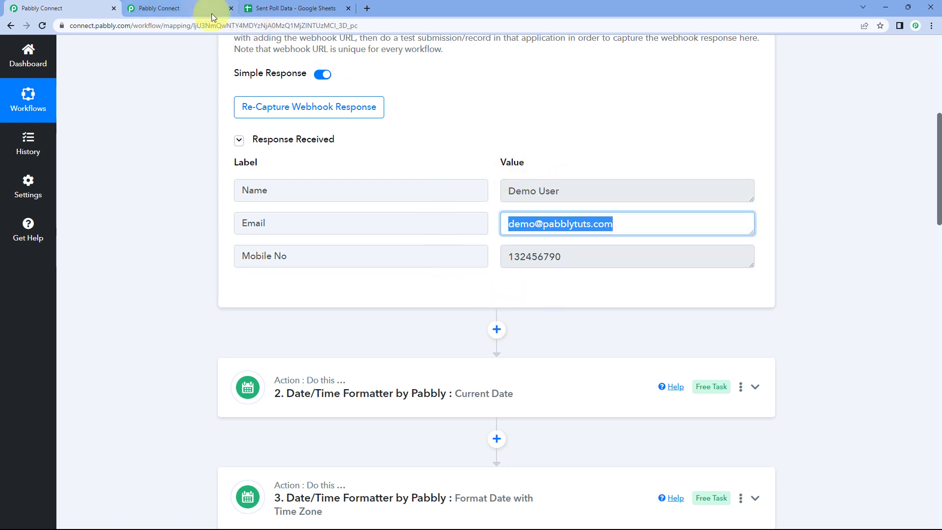
pyautogui.click(181, 9)
pyautogui.scroll(-2, 193, 247)
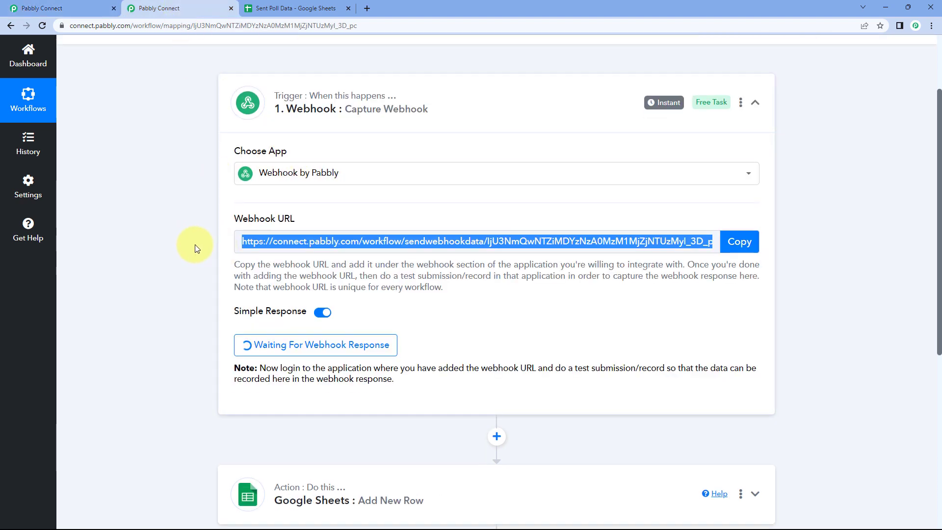
pyautogui.click(74, 9)
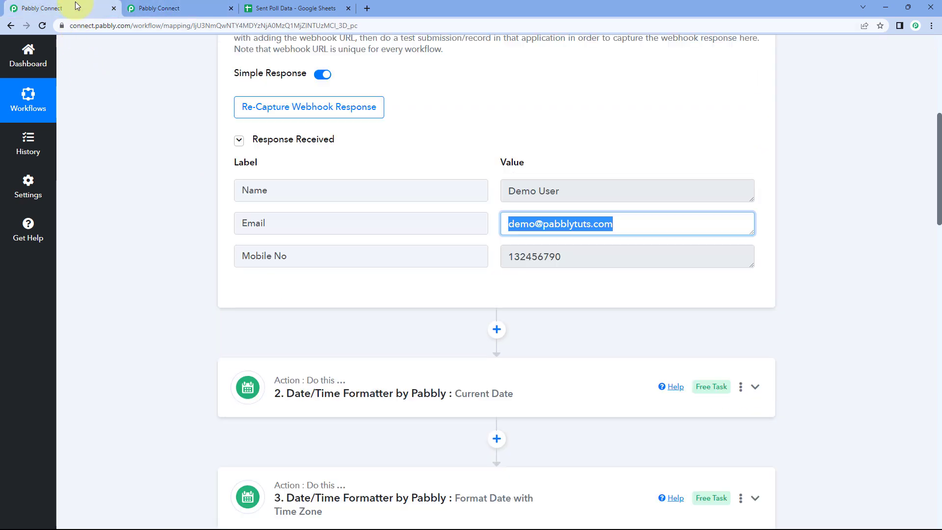
pyautogui.click(546, 163)
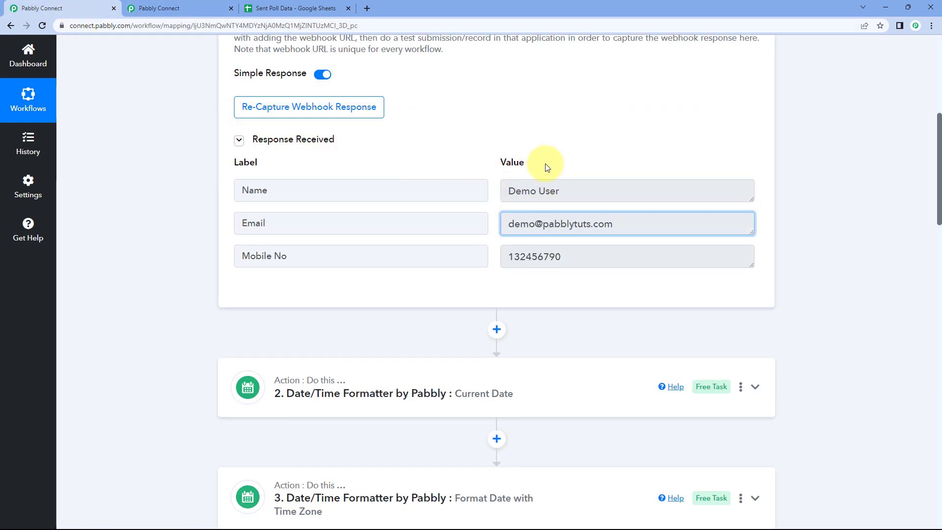
# Label the first forwarded field 'Name' and map it to the webhook's Name.
pyautogui.scroll(-5, 174, 271)
pyautogui.scroll(-15, 181, 270)
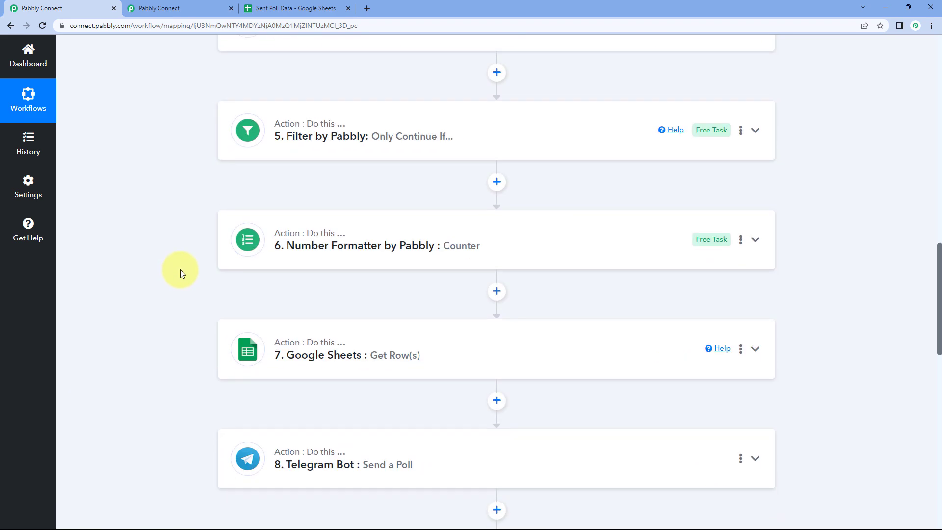
pyautogui.click(463, 274)
pyautogui.click(294, 276)
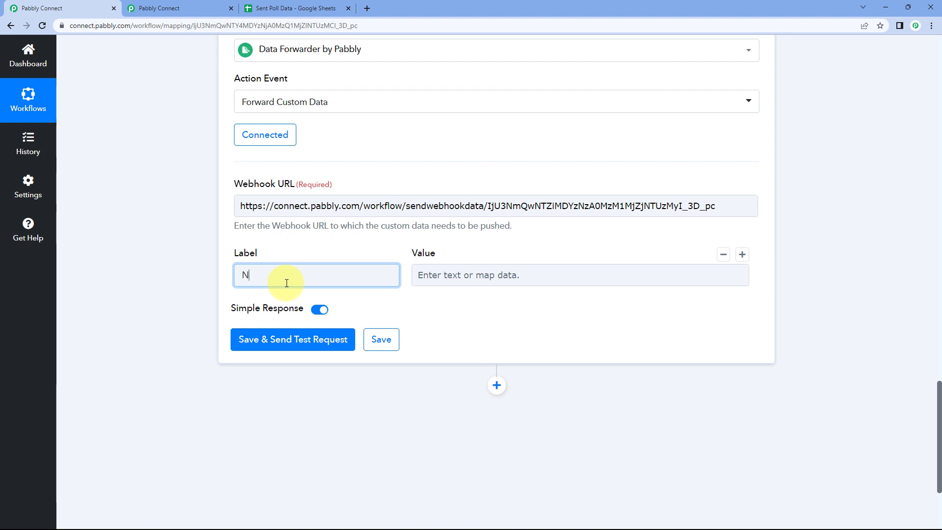
pyautogui.write('Name')
pyautogui.click(483, 273)
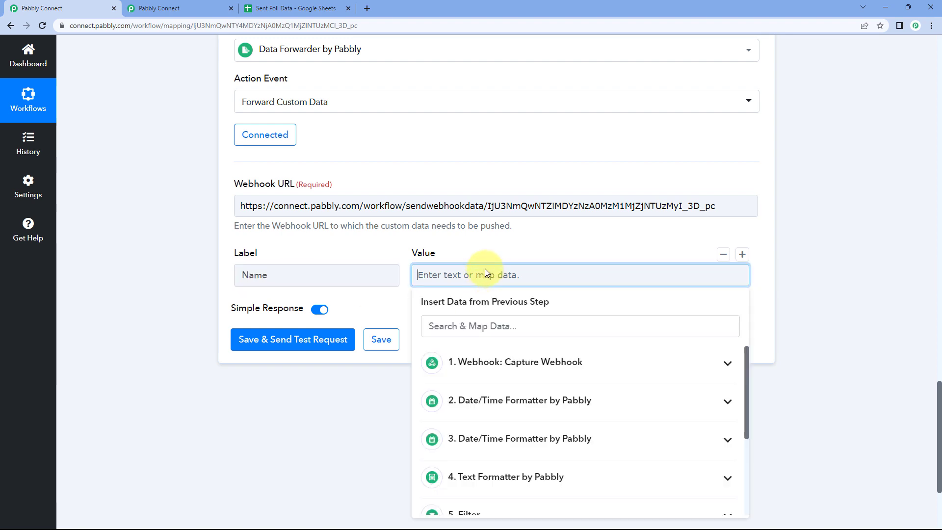
pyautogui.scroll(-1, 448, 225)
pyautogui.scroll(-1, 443, 230)
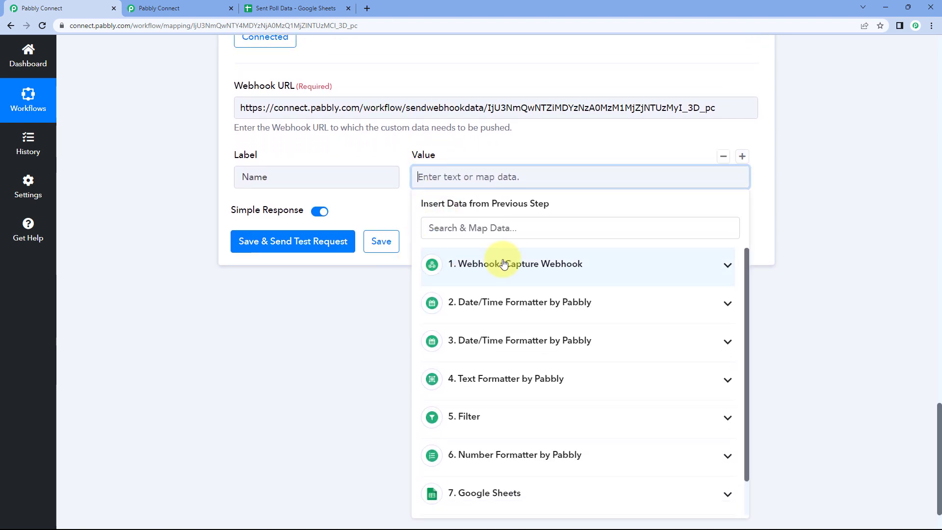
pyautogui.click(444, 263)
pyautogui.click(483, 298)
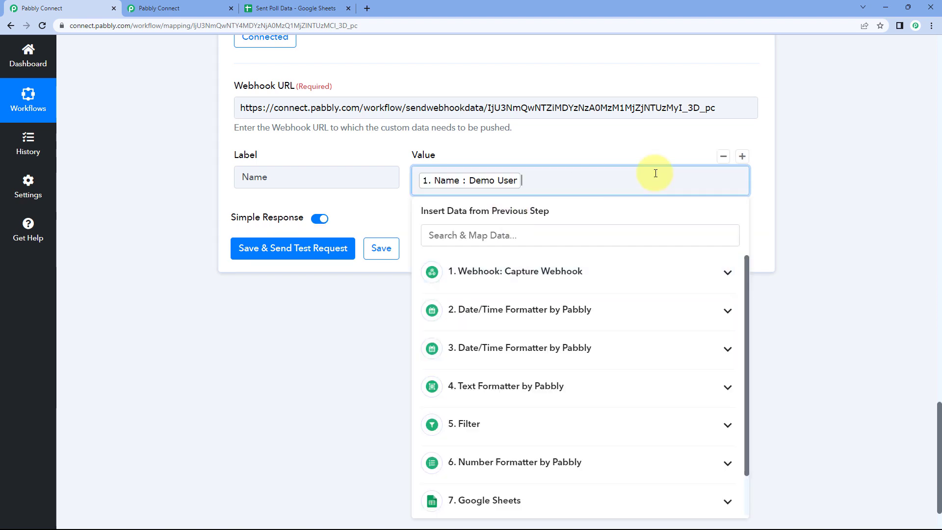
# Add an 'Email' field mapped to the webhook's Email value.
pyautogui.click(741, 156)
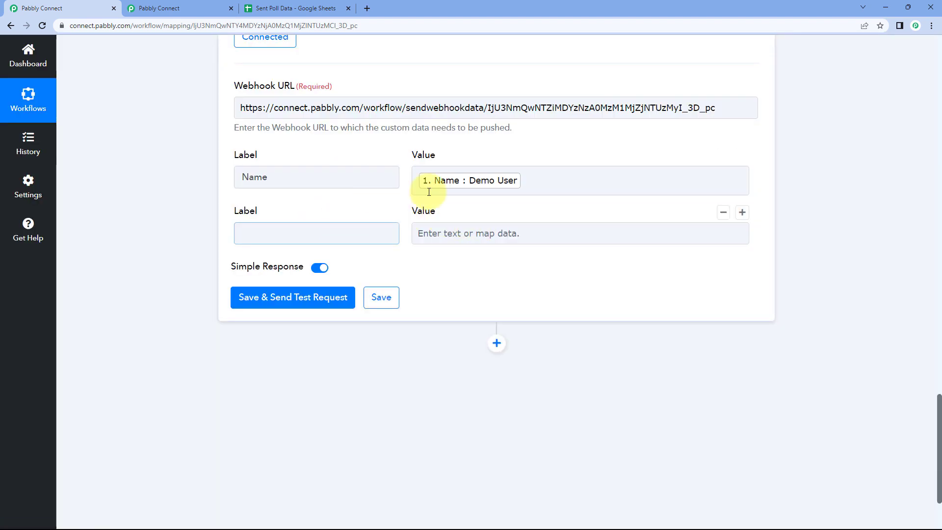
pyautogui.click(351, 235)
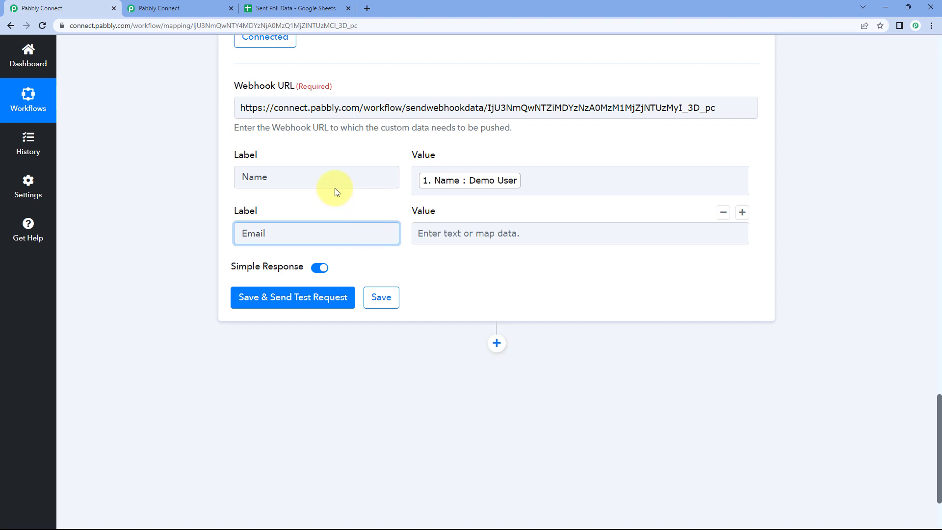
pyautogui.click(457, 233)
pyautogui.click(478, 319)
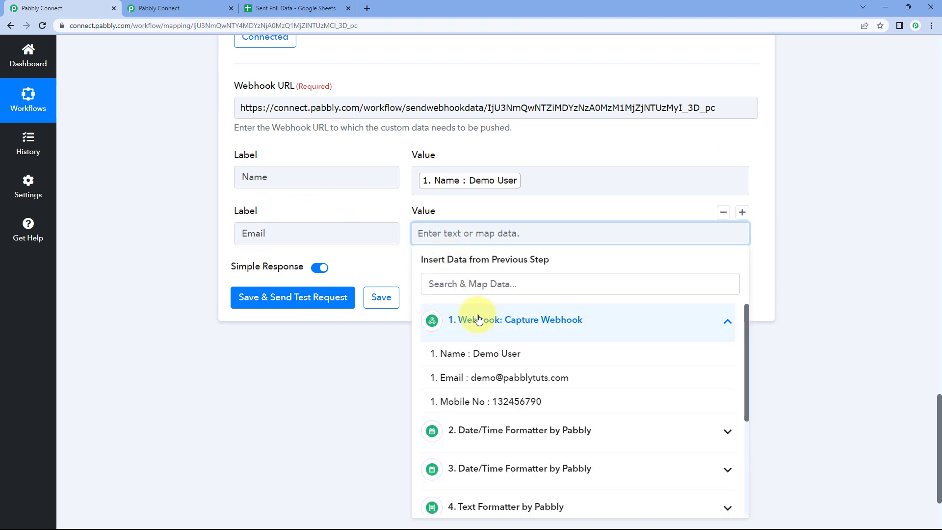
pyautogui.click(475, 384)
pyautogui.click(392, 269)
pyautogui.scroll(8, 394, 197)
pyautogui.click(357, 121)
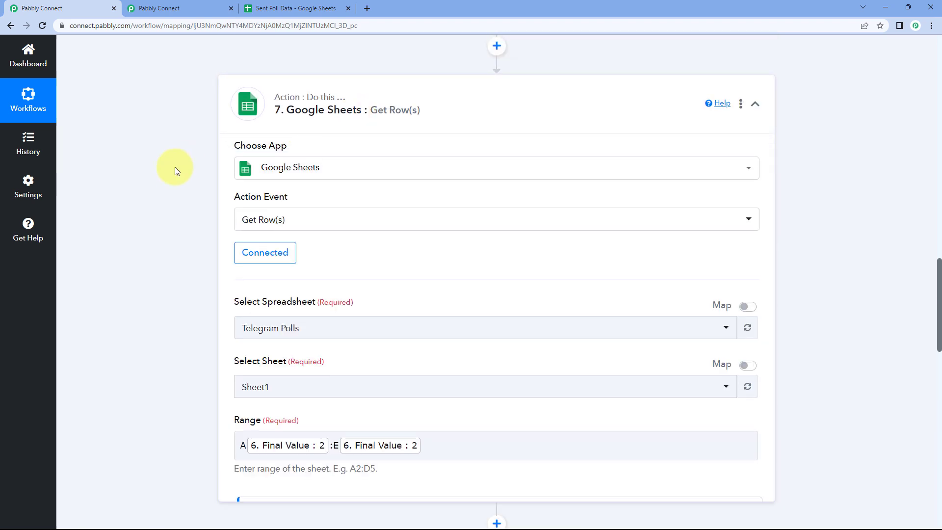
# Copy the poll question text 'What is your favorite color?' from the Get Row(s) response.
pyautogui.scroll(-5, 168, 169)
pyautogui.scroll(-6, 168, 169)
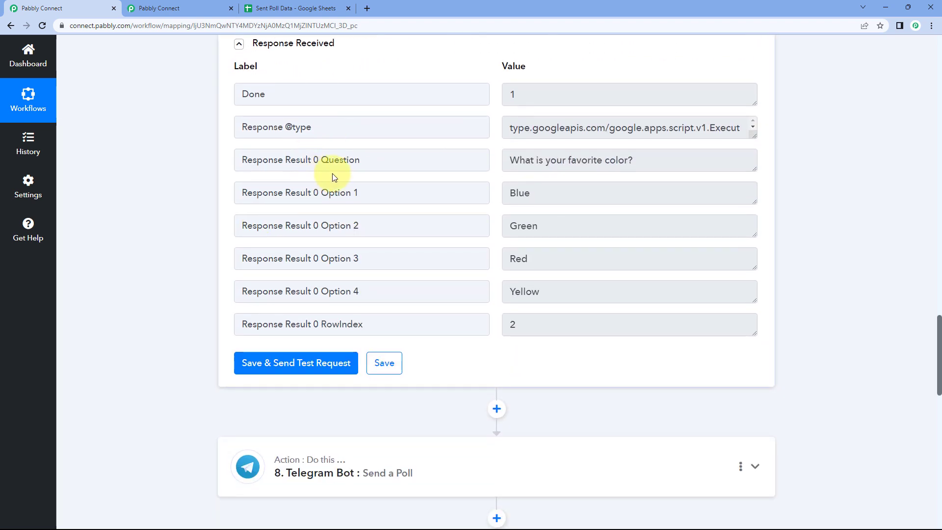
pyautogui.doubleClick(342, 166)
pyautogui.moveTo(510, 160); pyautogui.dragTo(648, 159)
pyautogui.hotkey('ctrl', 'c')
pyautogui.click(206, 9)
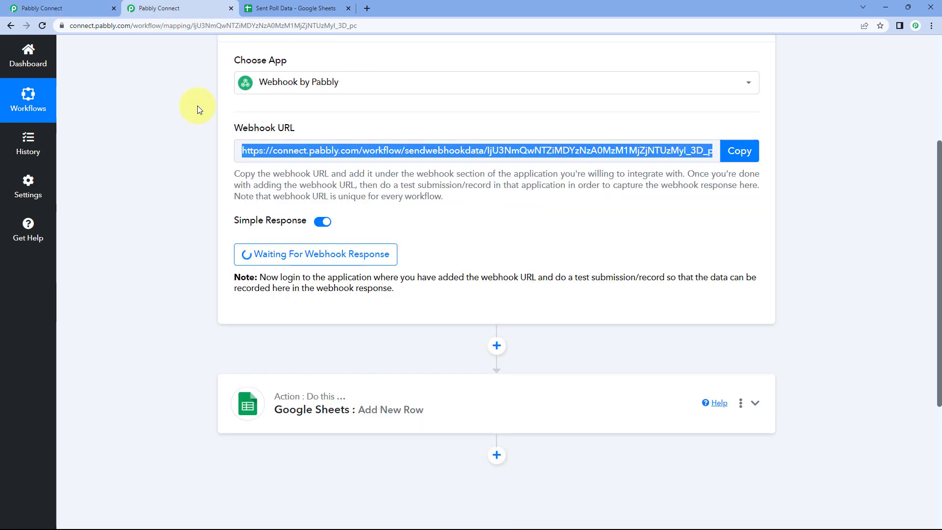
pyautogui.click(54, 8)
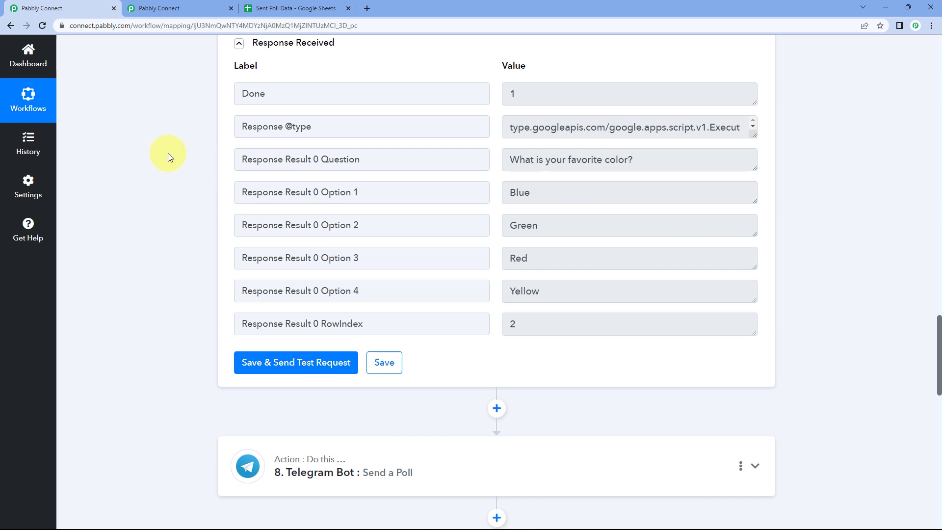
pyautogui.scroll(-5, 169, 155)
pyautogui.scroll(-8, 170, 160)
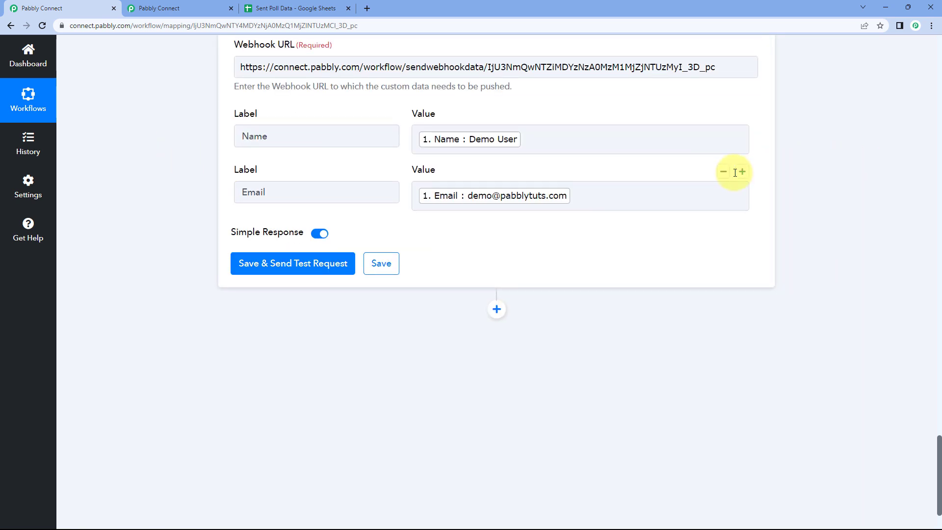
# Add a 'Question' field mapped to Google Sheets' Response Result 0 Question.
pyautogui.click(741, 173)
pyautogui.click(343, 247)
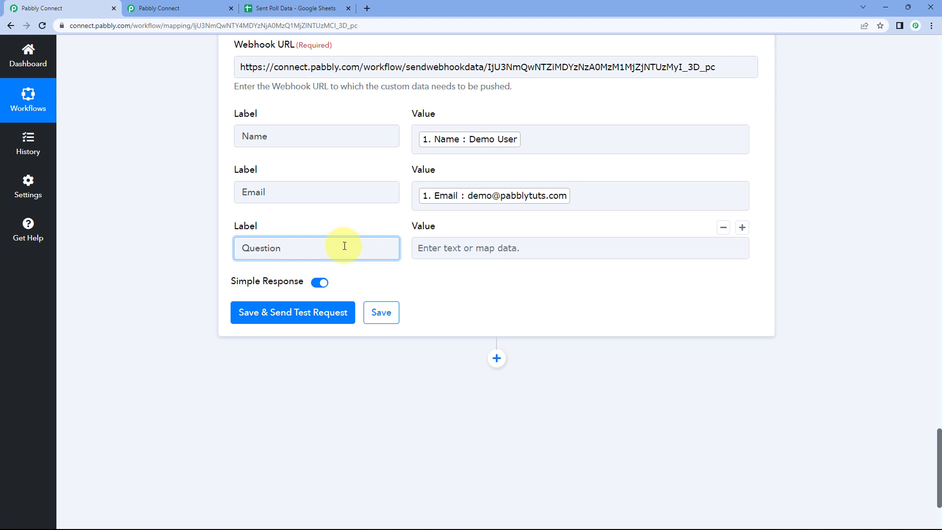
pyautogui.click(414, 243)
pyautogui.scroll(-1, 407, 294)
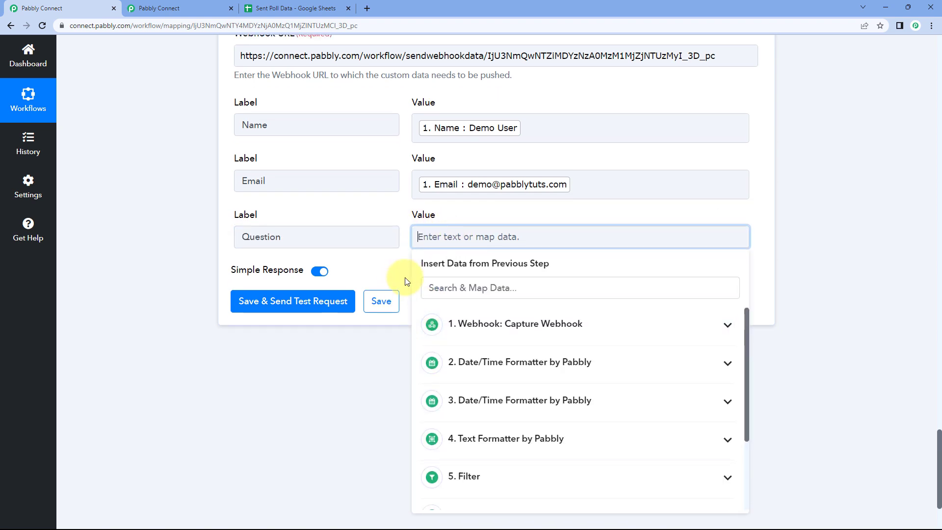
pyautogui.scroll(-2, 441, 275)
pyautogui.scroll(-1, 485, 314)
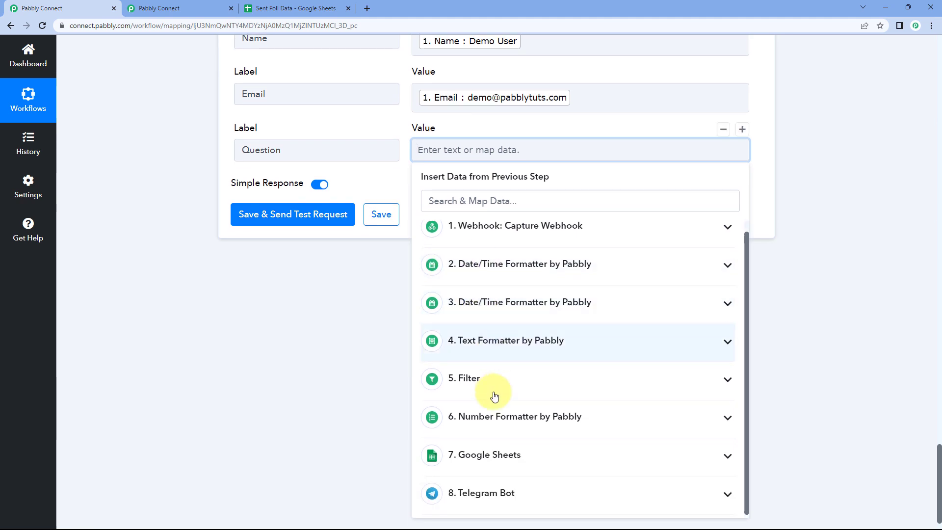
pyautogui.click(493, 450)
pyautogui.scroll(-4, 467, 385)
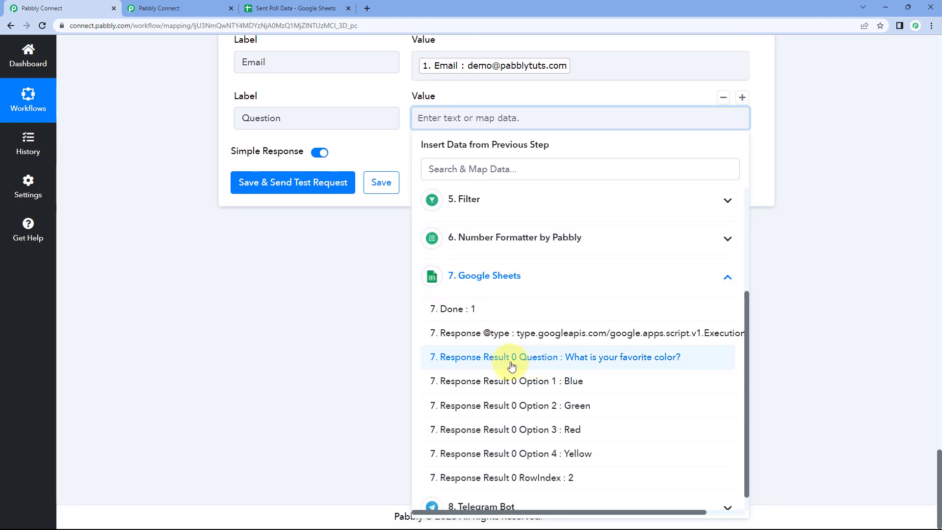
pyautogui.click(521, 366)
pyautogui.click(343, 251)
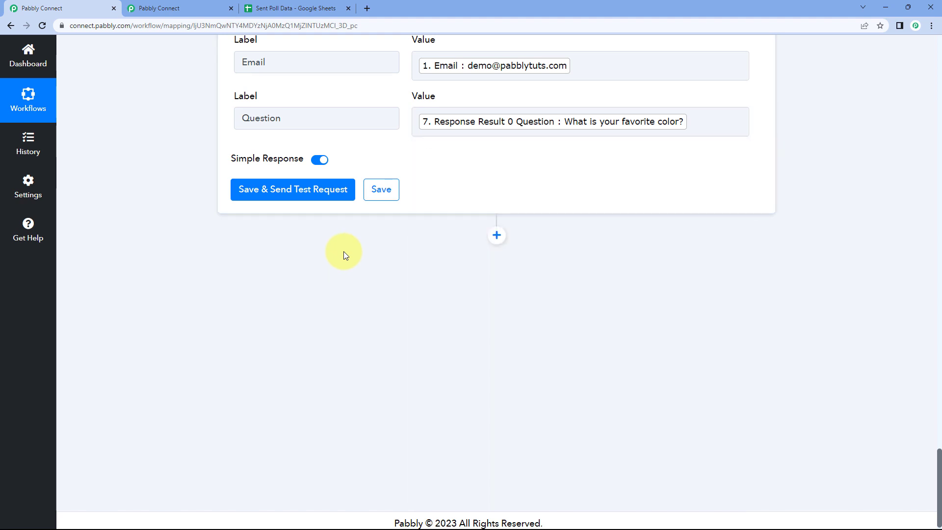
# Check that Workflow 2's webhook is waiting for a response.
pyautogui.scroll(3, 447, 170)
pyautogui.scroll(1, 447, 170)
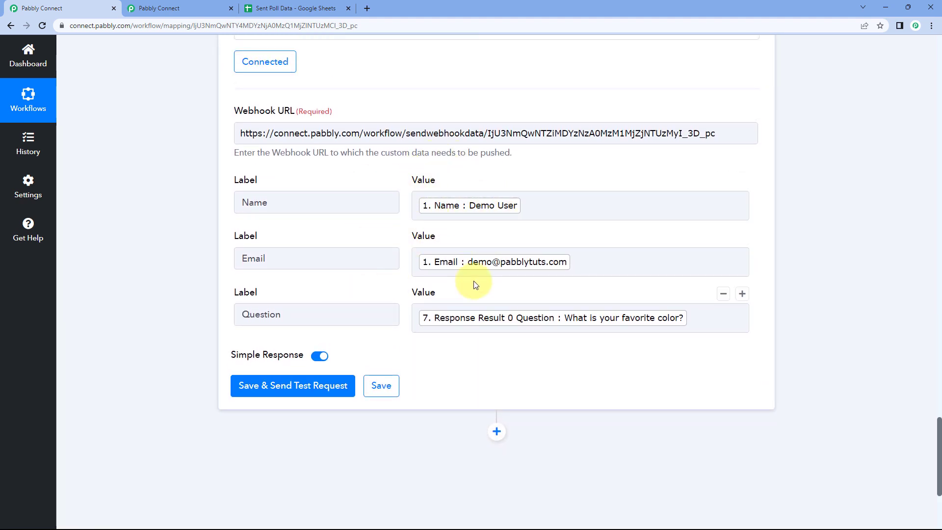
pyautogui.click(334, 325)
pyautogui.click(521, 328)
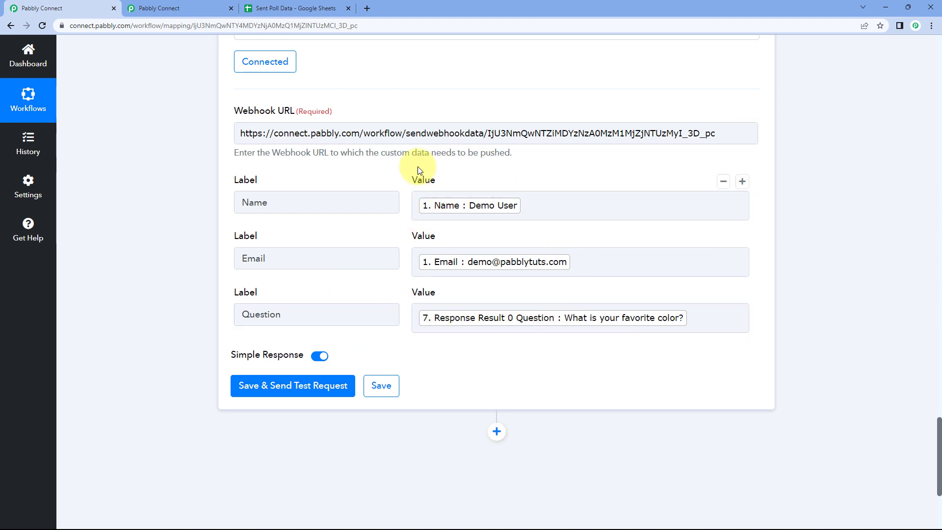
pyautogui.click(199, 9)
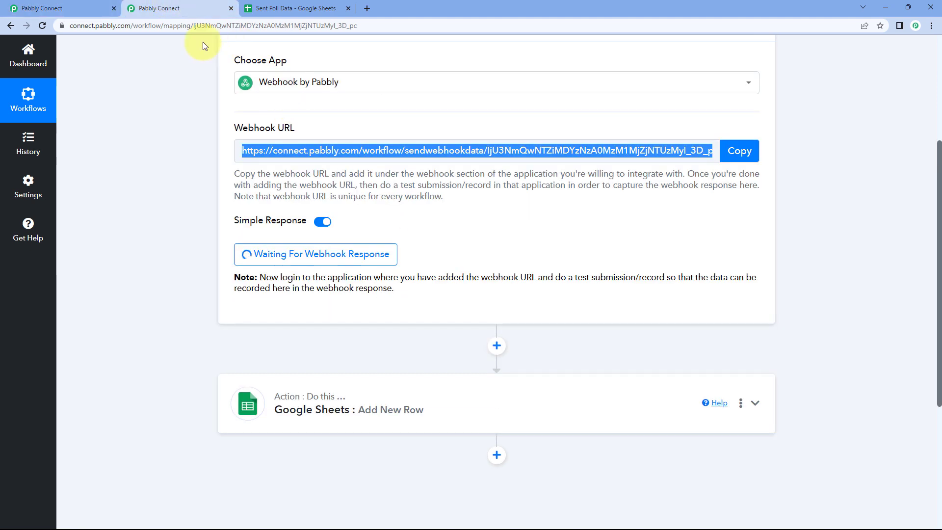
# Save and send a test request from the Data Forwarder, then view Workflow 2's captured response.
pyautogui.click(90, 12)
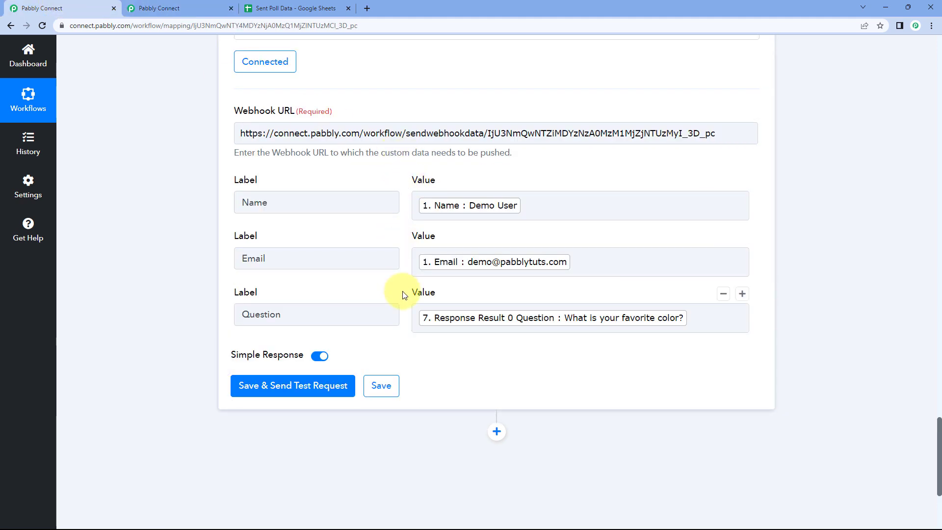
pyautogui.scroll(-1, 404, 294)
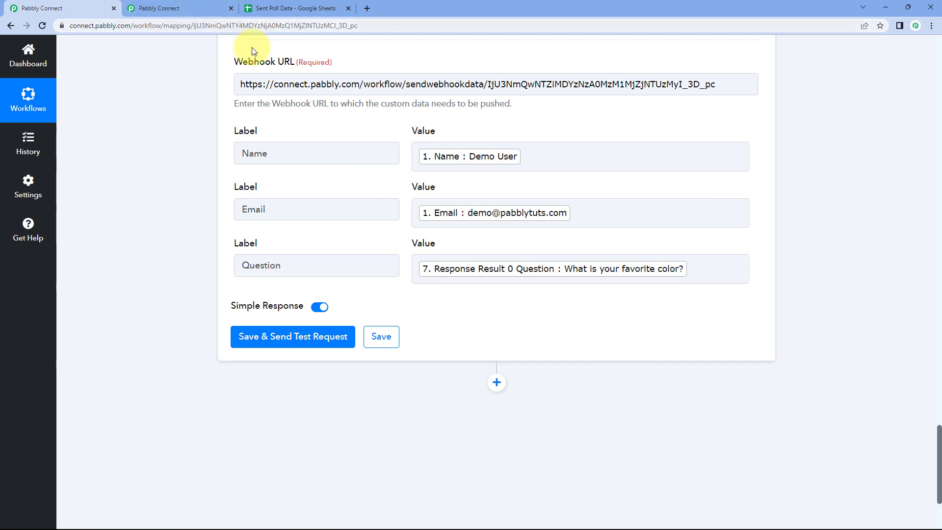
pyautogui.click(293, 337)
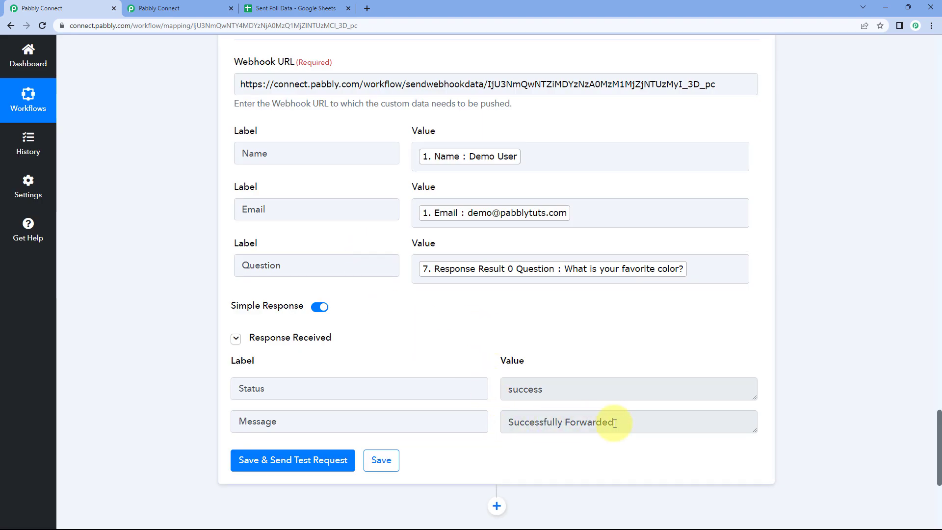
pyautogui.scroll(2, 499, 301)
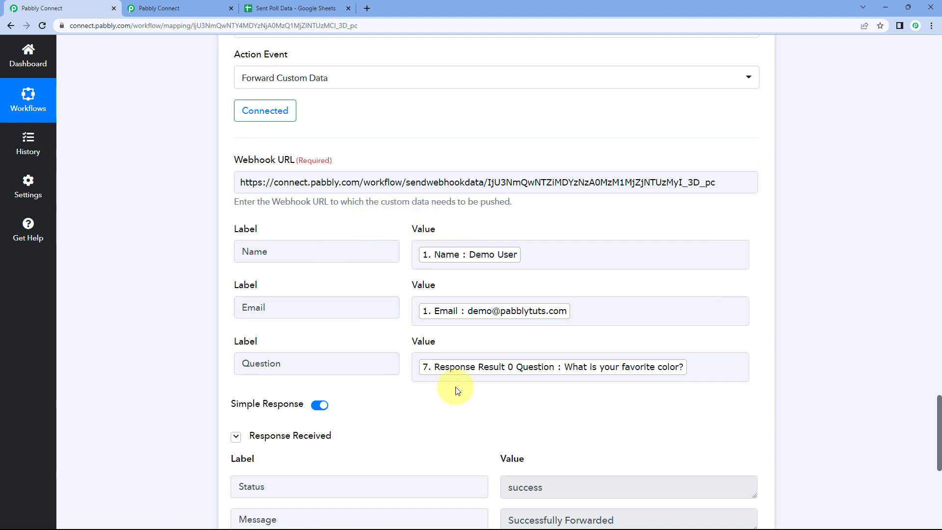
pyautogui.click(406, 182)
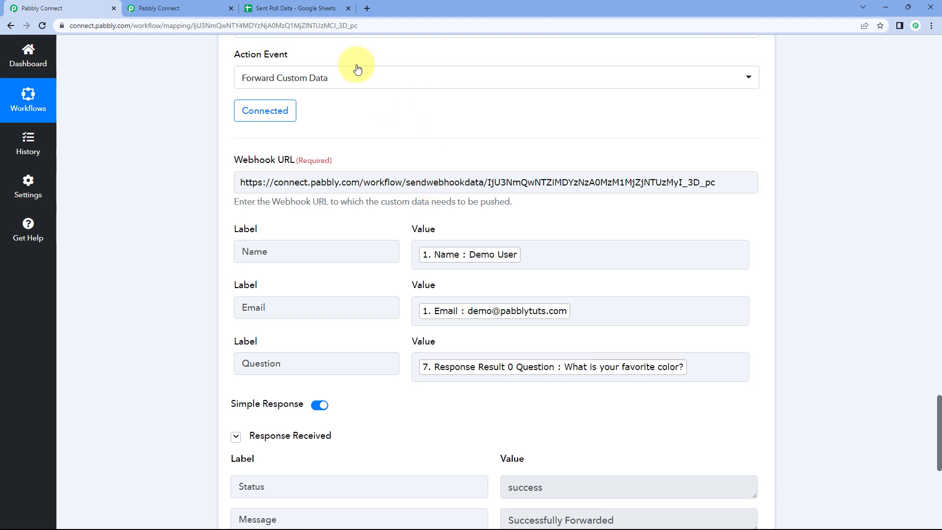
pyautogui.click(196, 6)
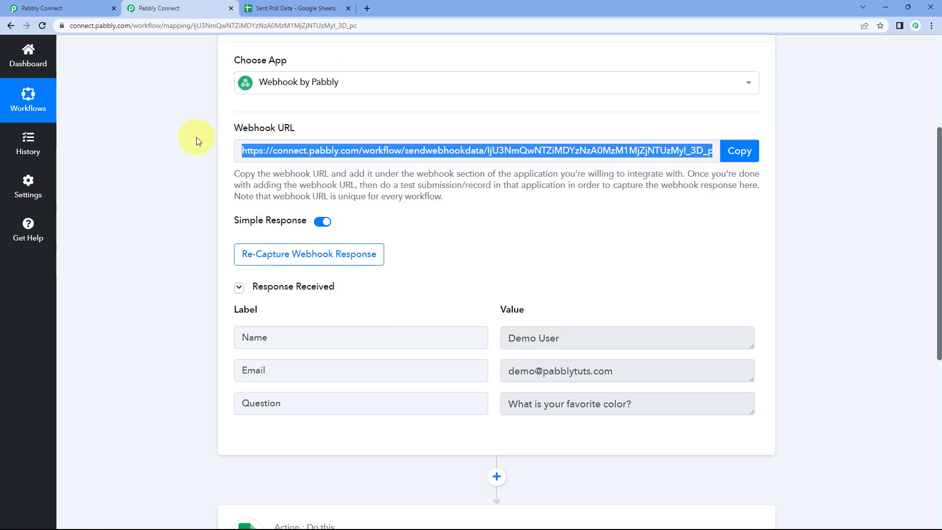
# Collapse Workflow 1's Data Forwarder step.
pyautogui.scroll(4, 196, 140)
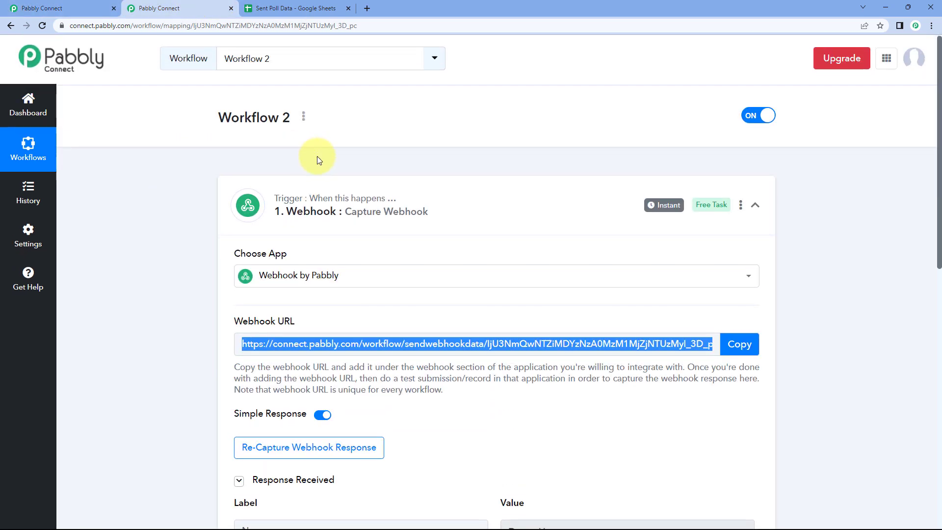
pyautogui.scroll(-5, 316, 156)
pyautogui.click(171, 179)
pyautogui.scroll(-1, 180, 185)
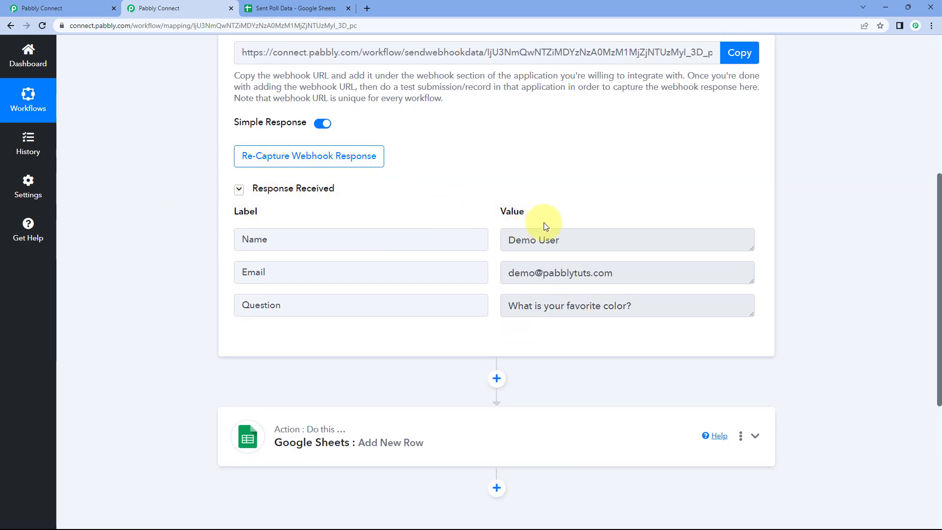
pyautogui.click(78, 8)
pyautogui.scroll(2, 191, 127)
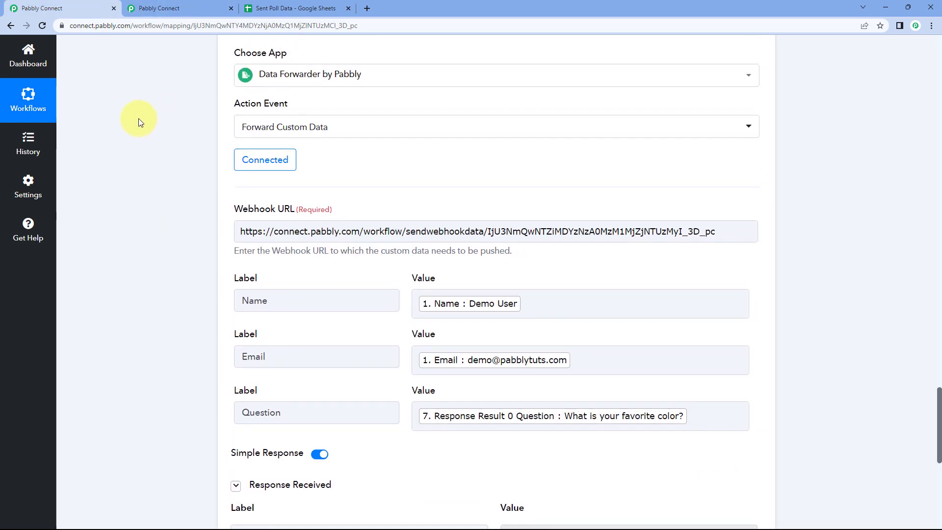
pyautogui.click(412, 91)
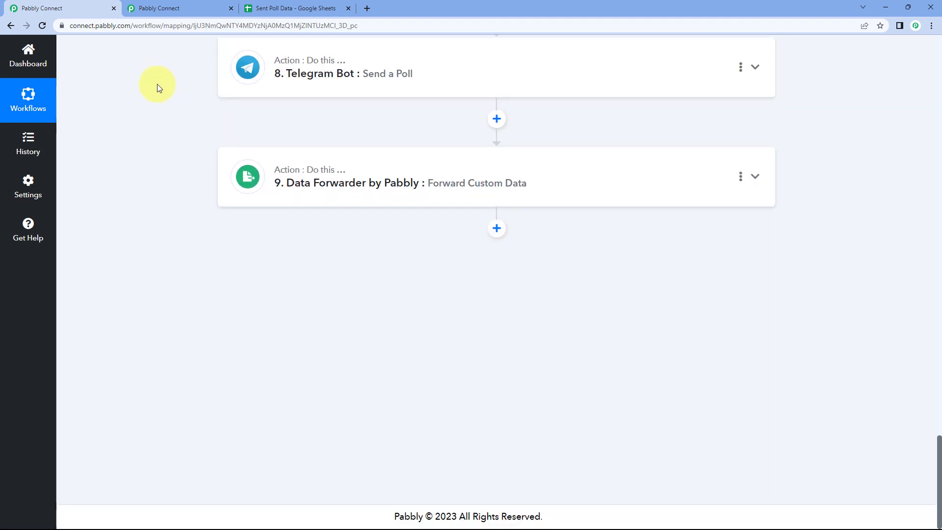
# Collapse Workflow 2's Capture Webhook trigger card.
pyautogui.click(196, 8)
pyautogui.scroll(2, 463, 151)
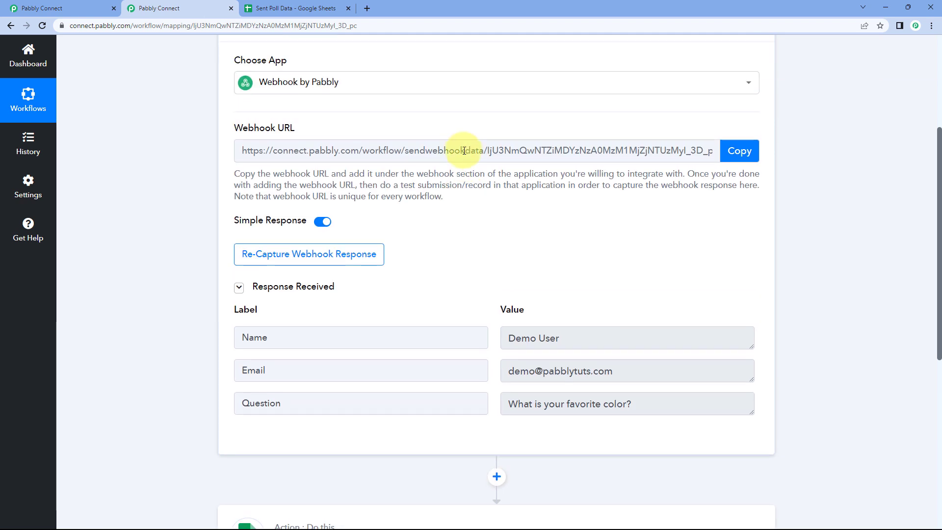
pyautogui.scroll(-5, 482, 187)
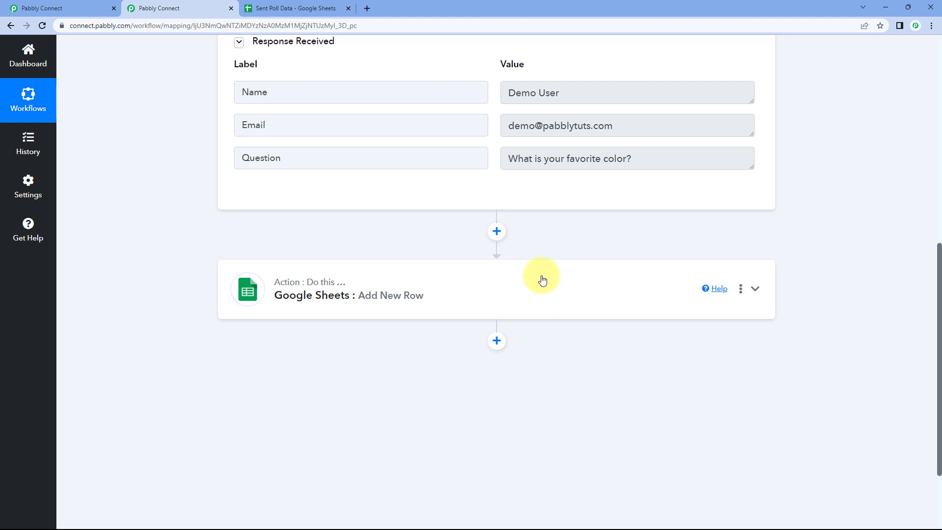
pyautogui.scroll(1, 538, 212)
pyautogui.scroll(7, 491, 220)
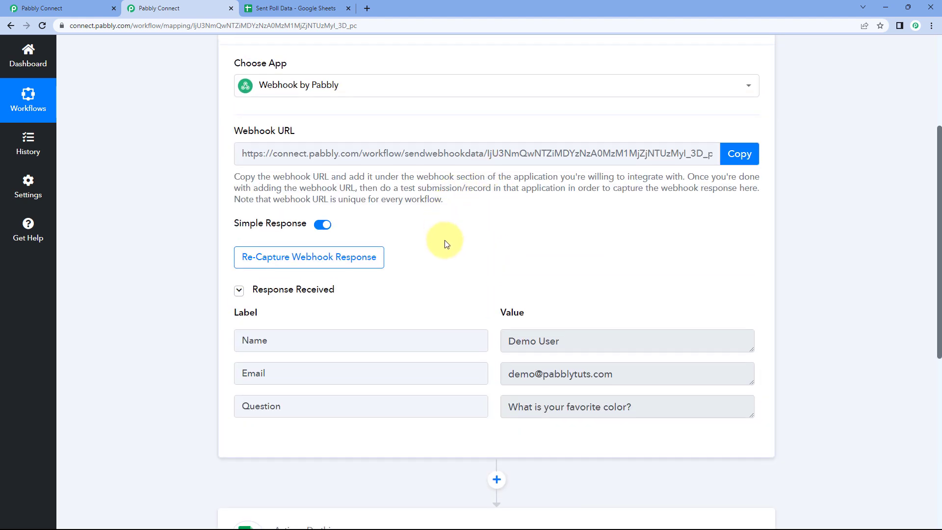
pyautogui.click(458, 204)
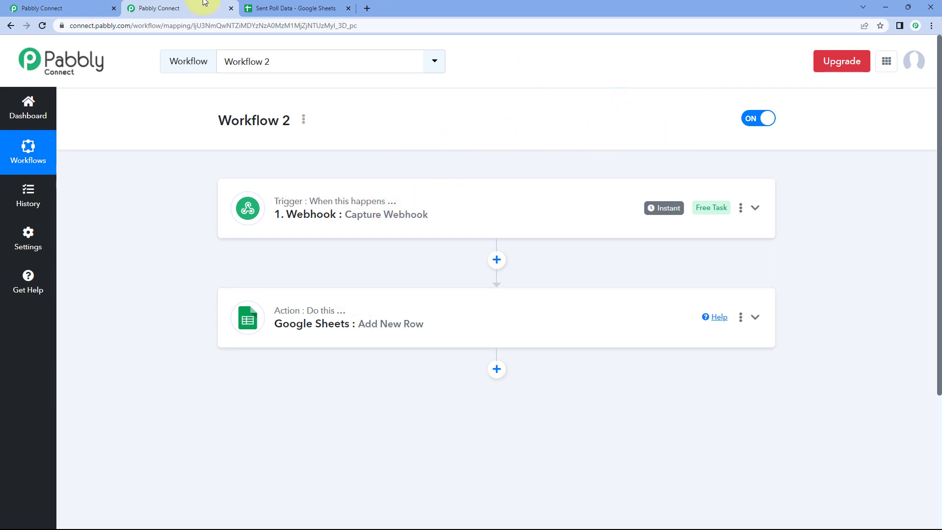
# In Workflow 1, collapse the Google Sheets step 7 card and scroll to the top.
pyautogui.click(69, 8)
pyautogui.scroll(15, 164, 157)
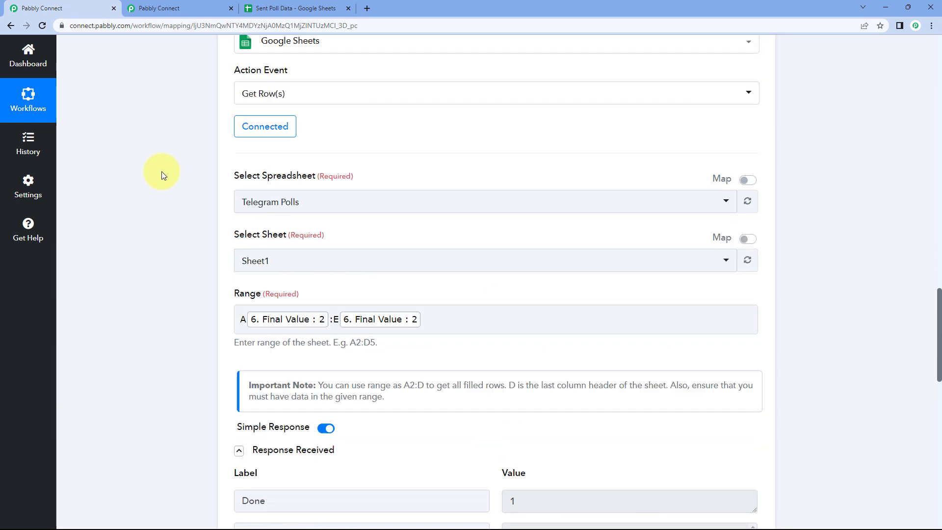
pyautogui.scroll(5, 161, 171)
pyautogui.click(387, 227)
pyautogui.scroll(5, 735, 184)
pyautogui.scroll(15, 780, 189)
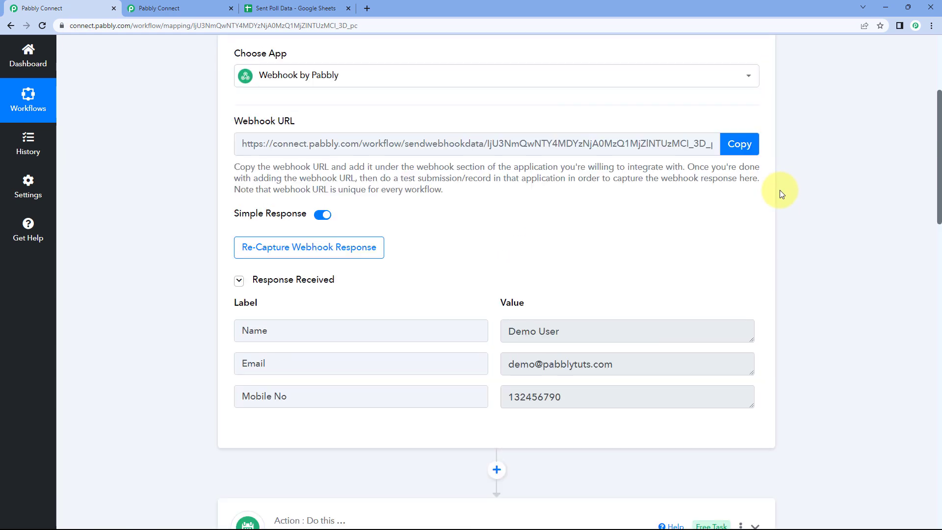